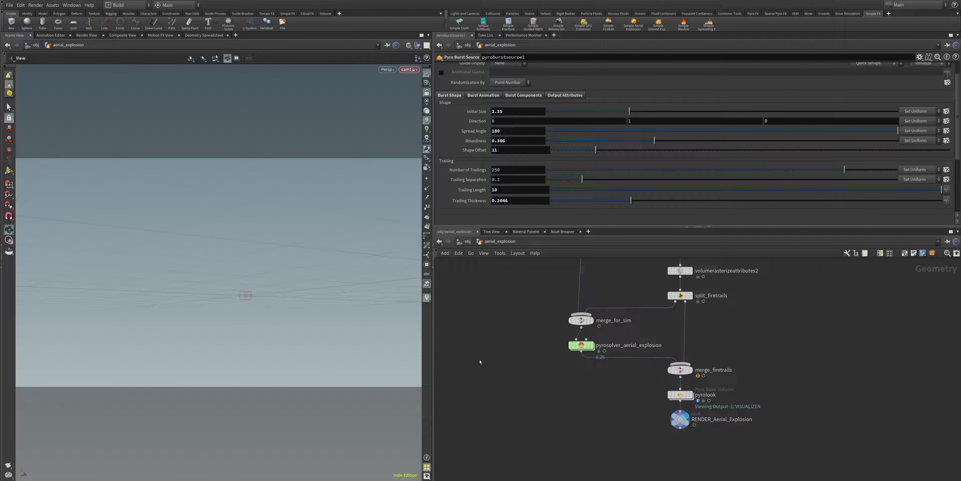
mouse_move(553, 315)
middle_mouse_down()
mouse_move(535, 397)
mouse_move(521, 346)
mouse_move(506, 359)
middle_mouse_up()
middle_click_drag(516, 311, 506, 341)
middle_click_drag(474, 396, 482, 322)
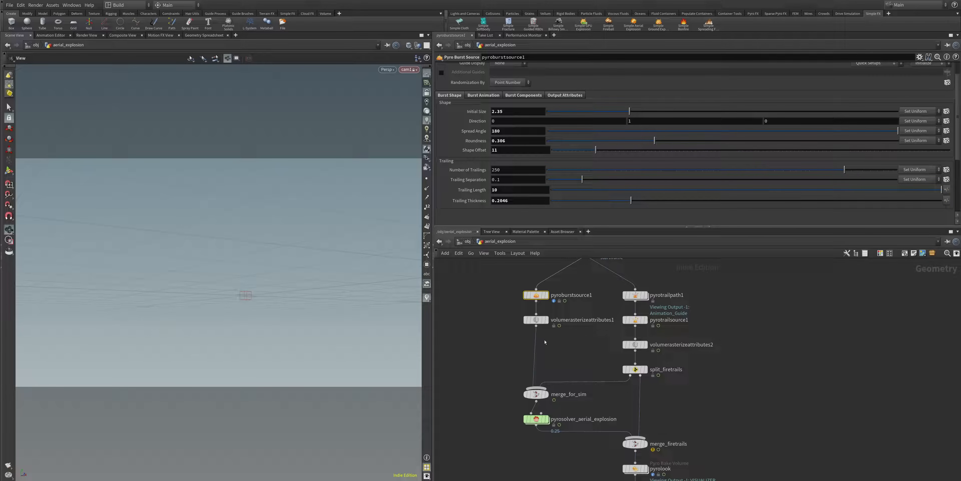
middle_click_drag(545, 341, 543, 371)
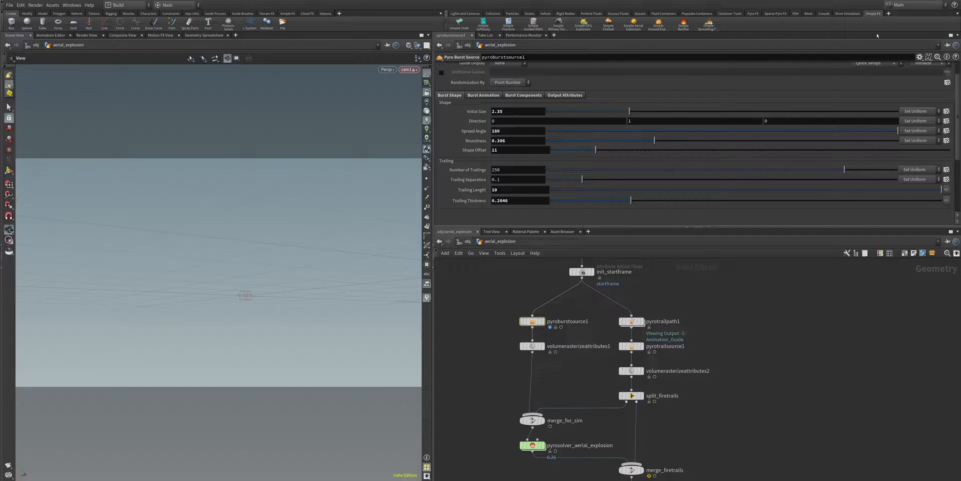
left_click(888, 14)
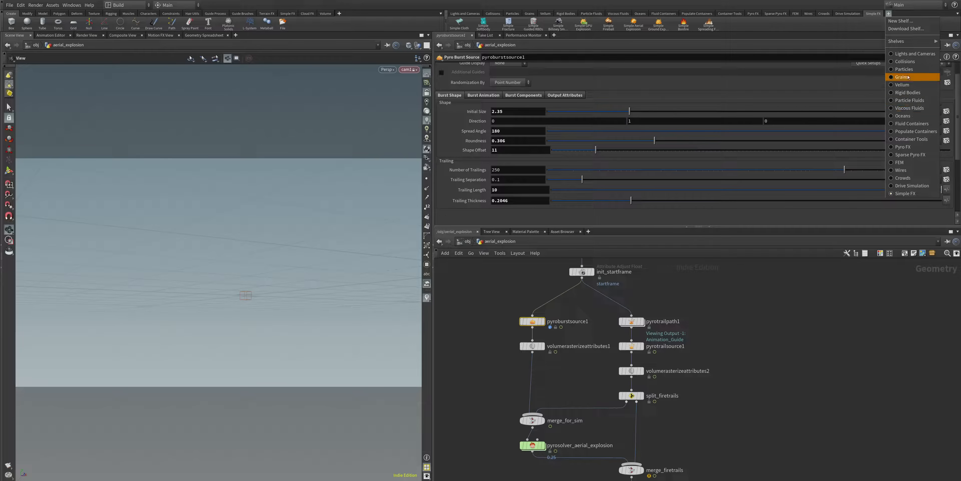
mouse_move(907, 41)
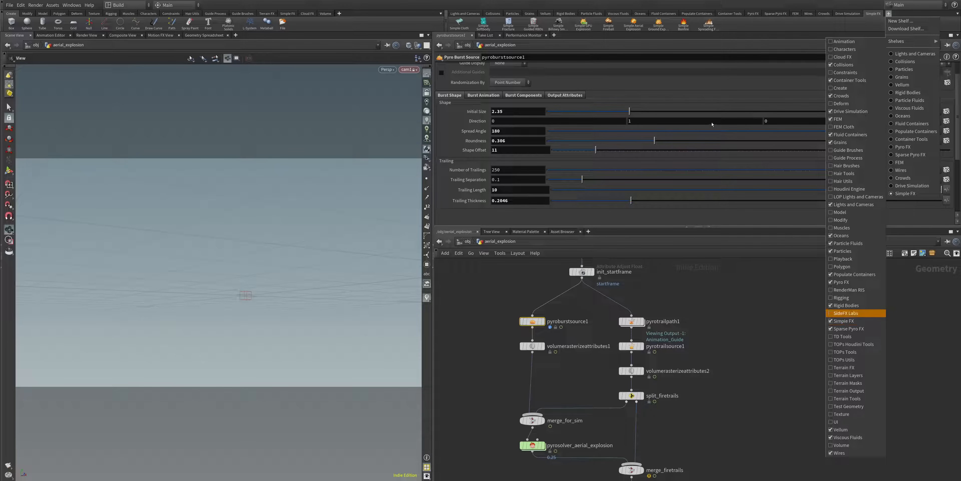
left_click(685, 305)
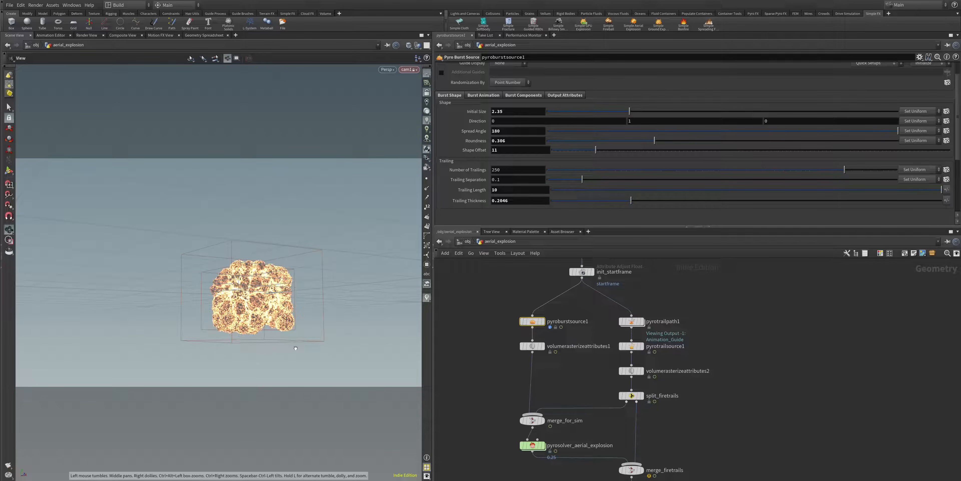
Step: Display the explosion_center node and move it sideways, away from its place directly above init_startframe
left_click_drag(296, 349, 291, 309)
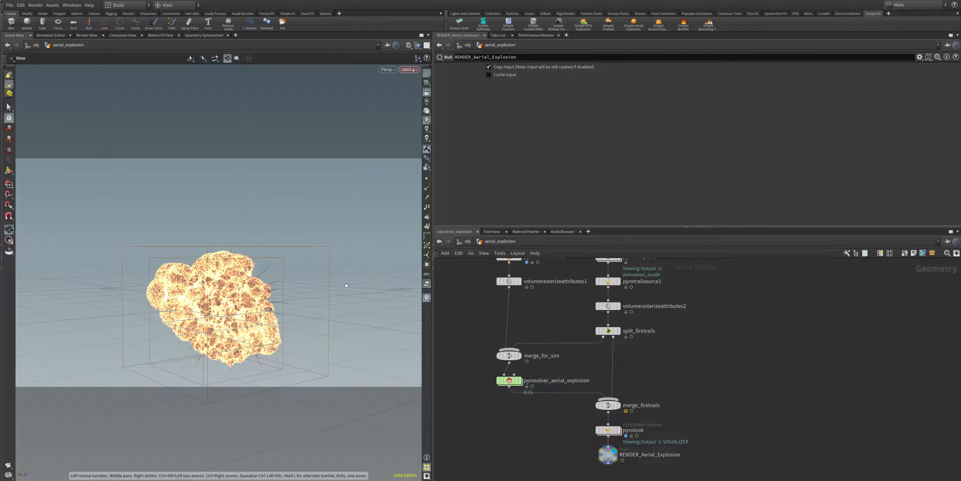
left_click_drag(304, 302, 265, 301)
scroll(560, 314, "up", 5)
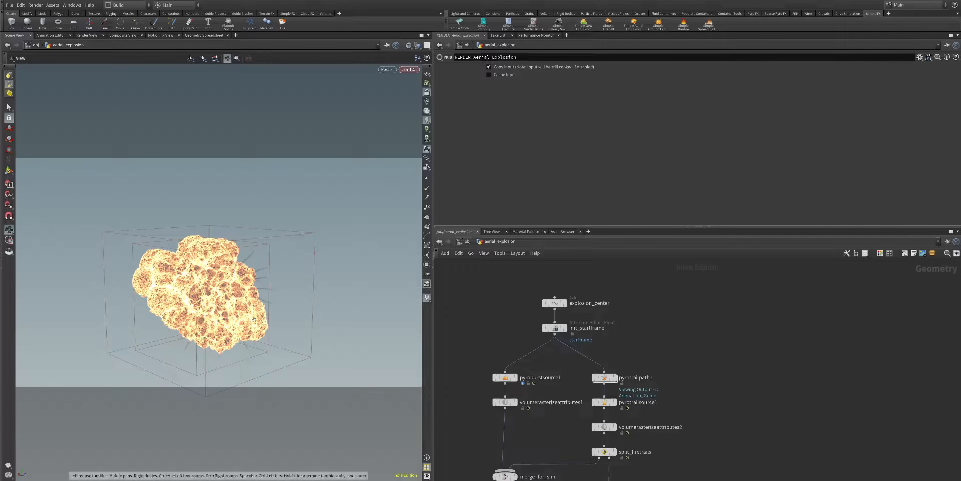
left_click(564, 305)
left_click(566, 303)
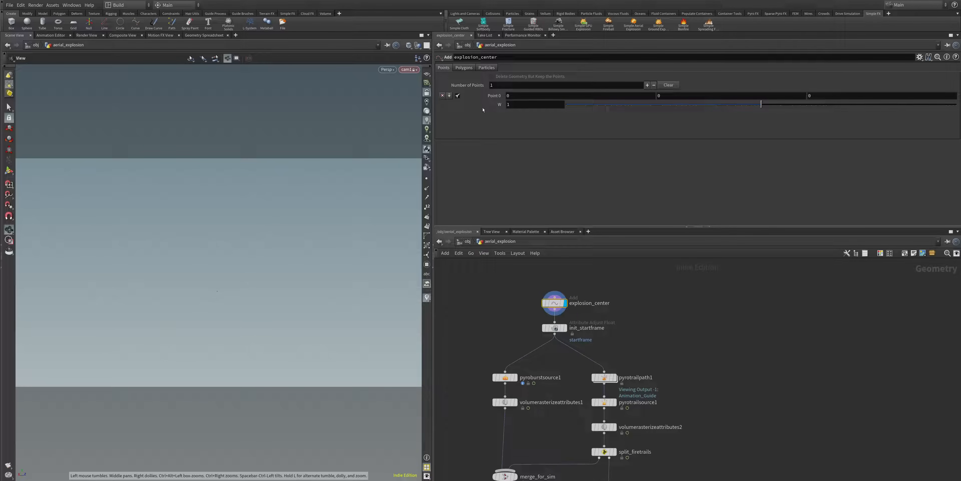
left_click_drag(566, 308, 505, 309)
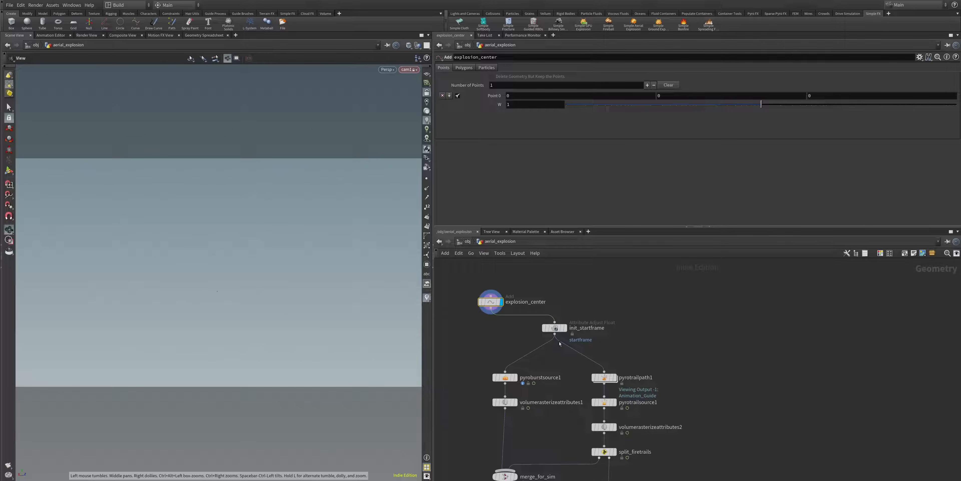
Step: Show the outputs of pyroburstsource1 and volumerasterizeattributes1, and move volumerasterizeattributes1 diagonally down, away from its place directly below pyroburstsource1
left_click(555, 327)
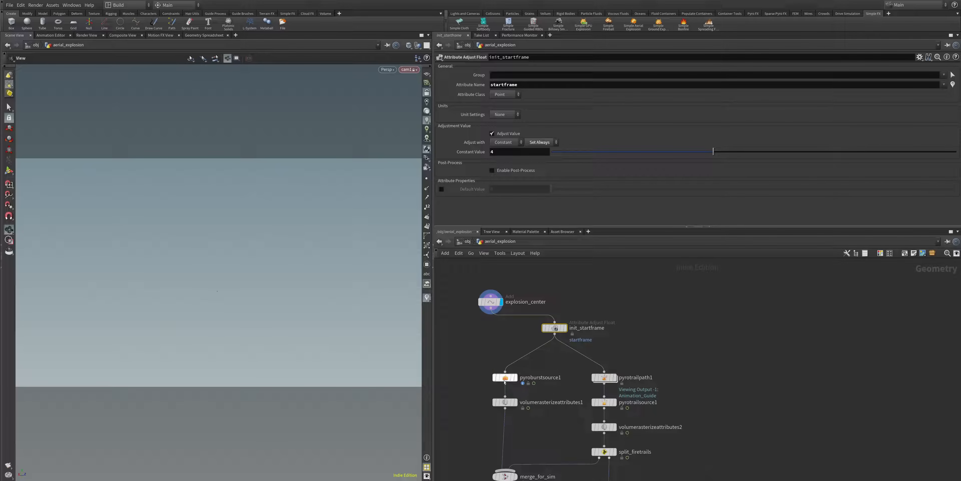
left_click(513, 378)
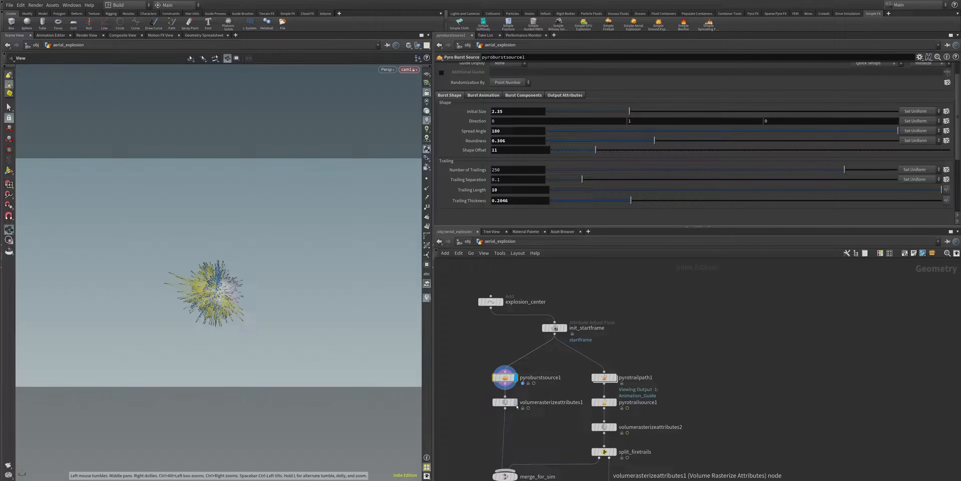
mouse_move(503, 403)
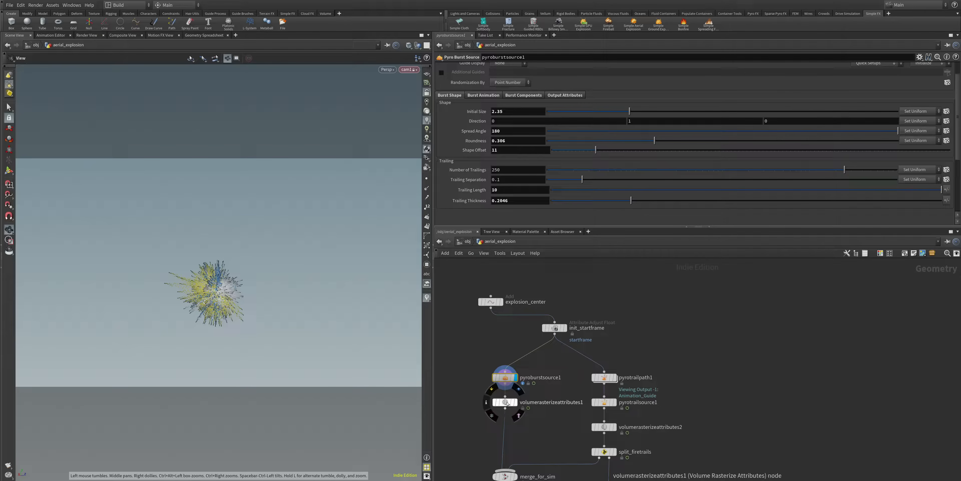
left_click(509, 402)
left_click(517, 404)
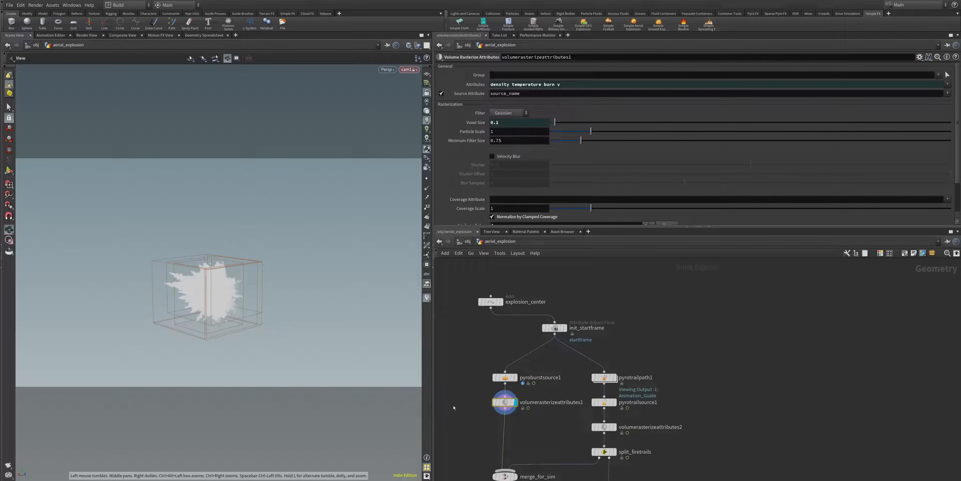
left_click_drag(515, 403, 476, 427)
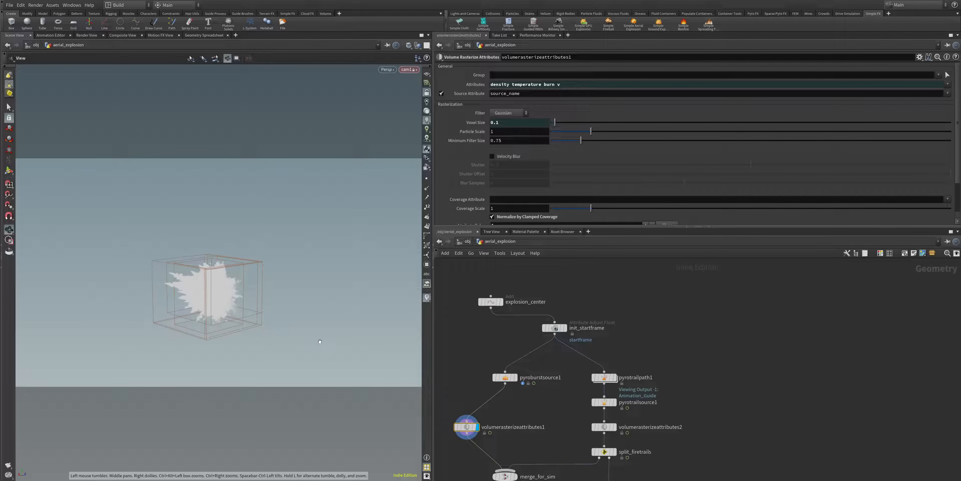
Step: Display pyroburstsource1 again and increase its burst initial size to about 2.803
middle_click_drag(539, 446, 537, 399)
key("Up")
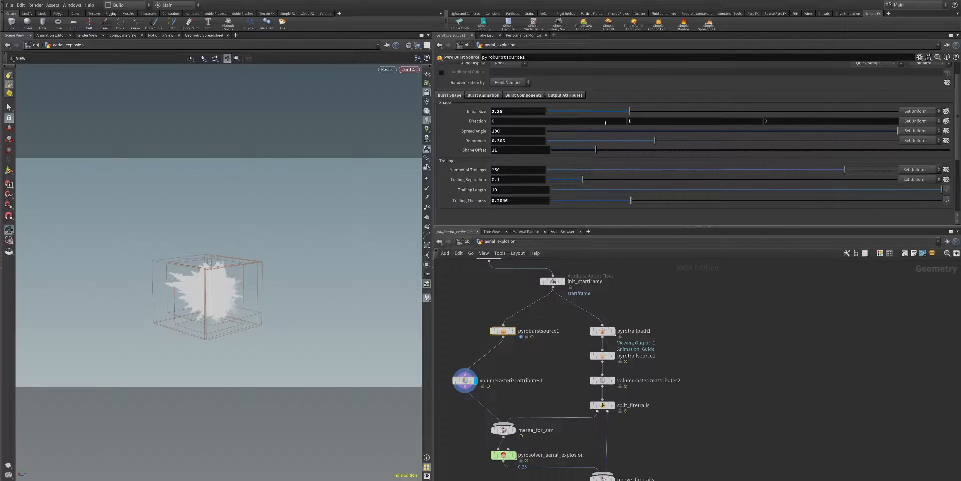
left_click(514, 331)
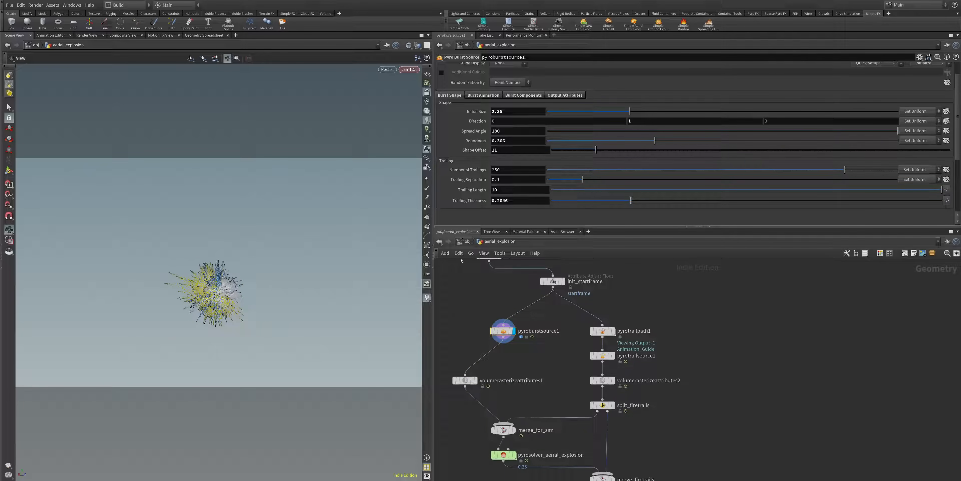
left_click_drag(630, 116, 646, 117)
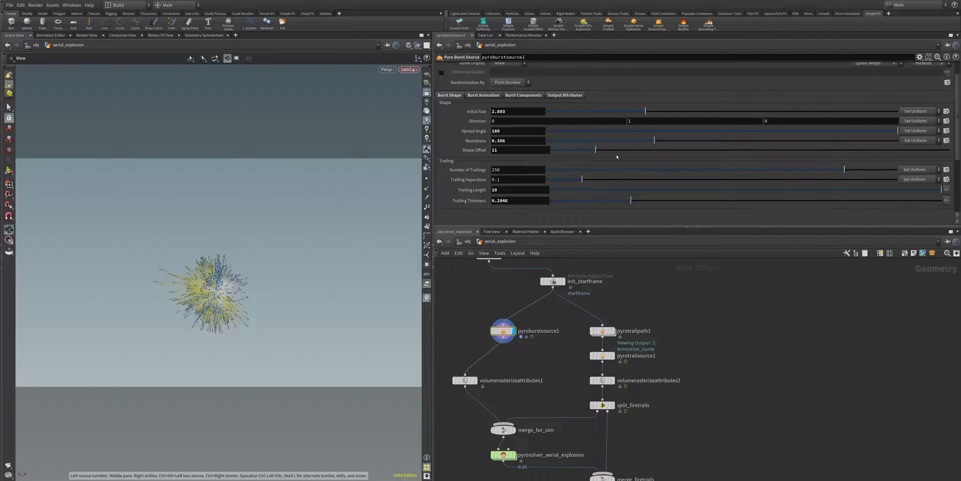
Step: Set the burst's spread angle to 180, roundness to about 0.1041 and shape offset to 38
left_click_drag(653, 143, 647, 143)
mouse_move(651, 132)
left_mouse_down()
mouse_move(638, 134)
mouse_move(821, 130)
left_mouse_up()
left_click_drag(680, 129, 900, 132)
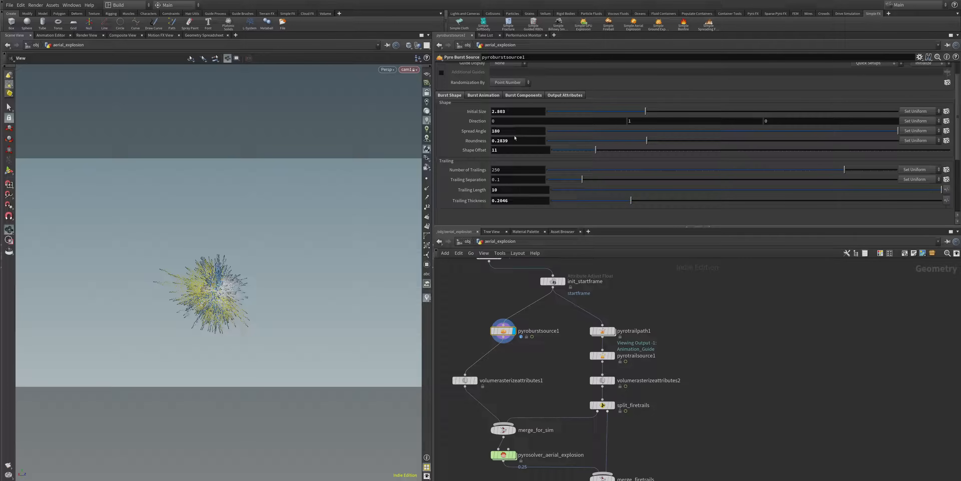
left_click_drag(224, 300, 166, 296)
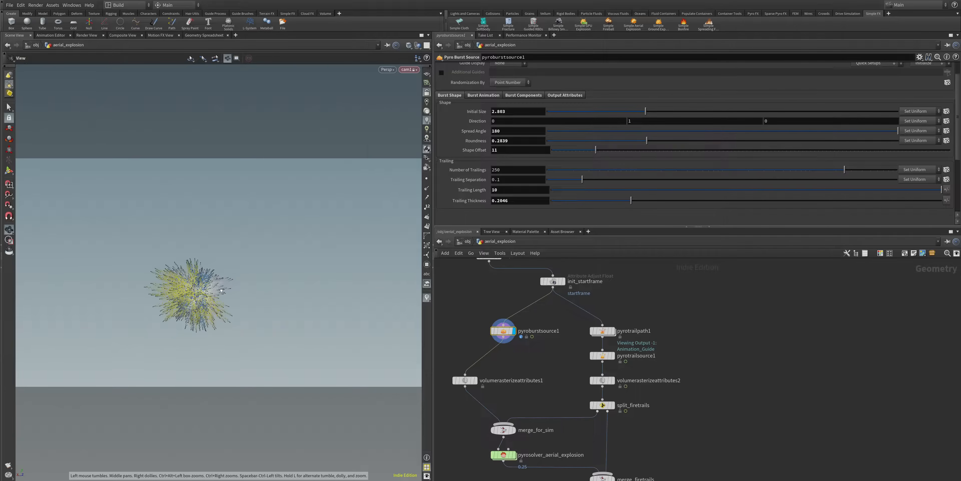
left_click_drag(646, 143, 703, 157)
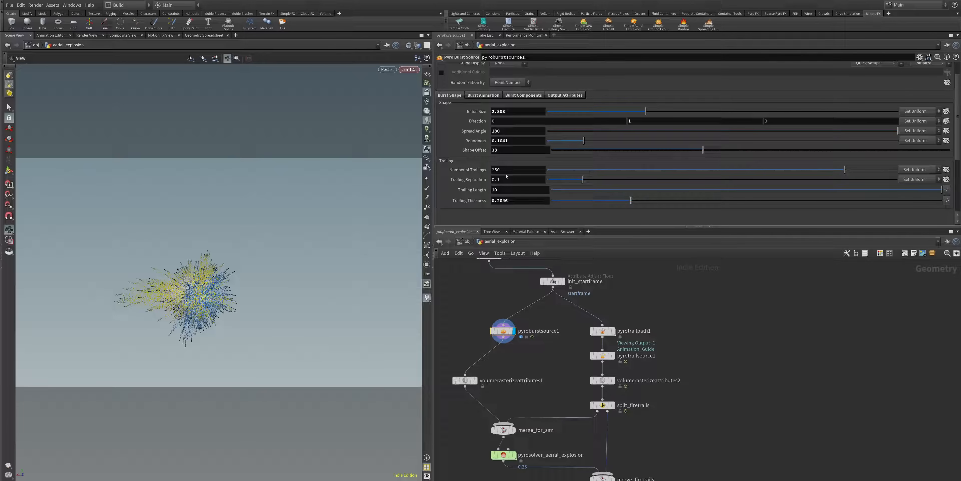
Step: Set the burst's number of trailings to 91, trailing separation to about 0.0594, trailing length to 20 and trailing thickness to about 0.134
left_click_drag(846, 176, 807, 188)
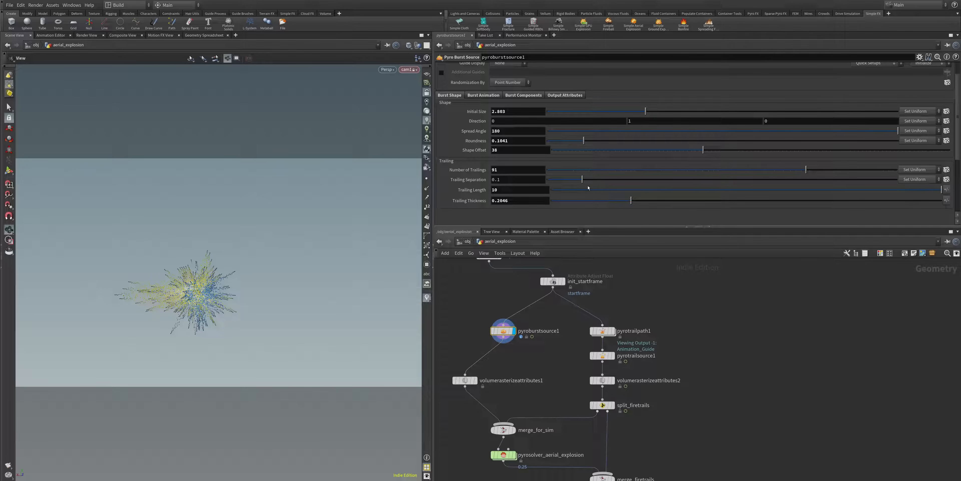
mouse_move(582, 182)
left_mouse_down()
mouse_move(623, 183)
mouse_move(569, 187)
left_mouse_up()
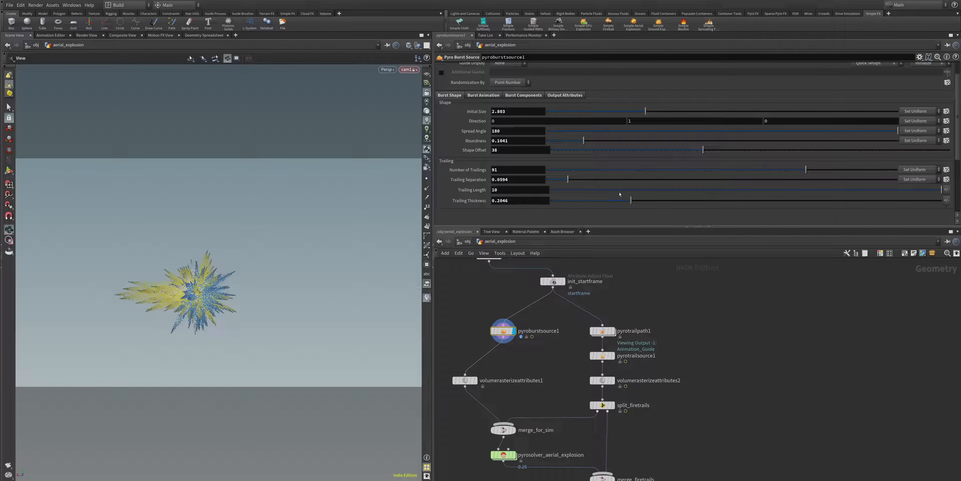
left_click(527, 189)
type("20")
key("Return")
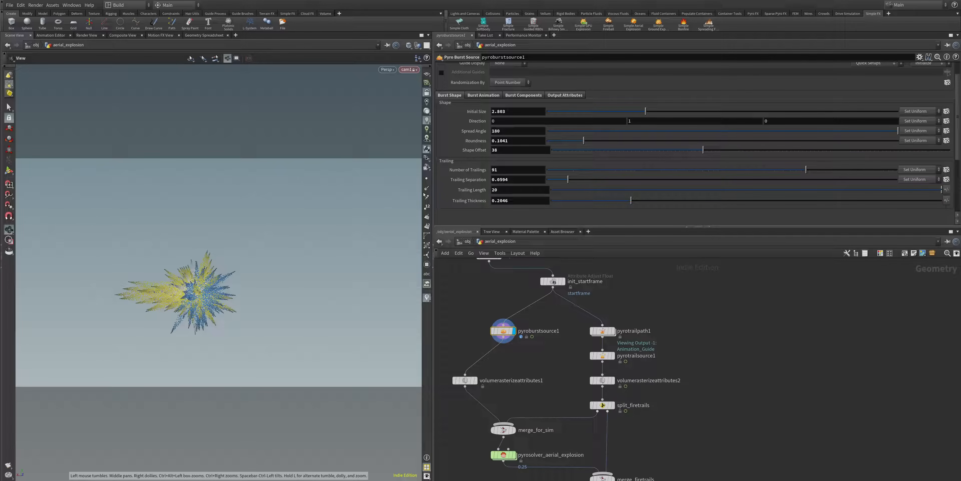
left_click(516, 189)
key("Return")
left_click_drag(631, 203, 604, 203)
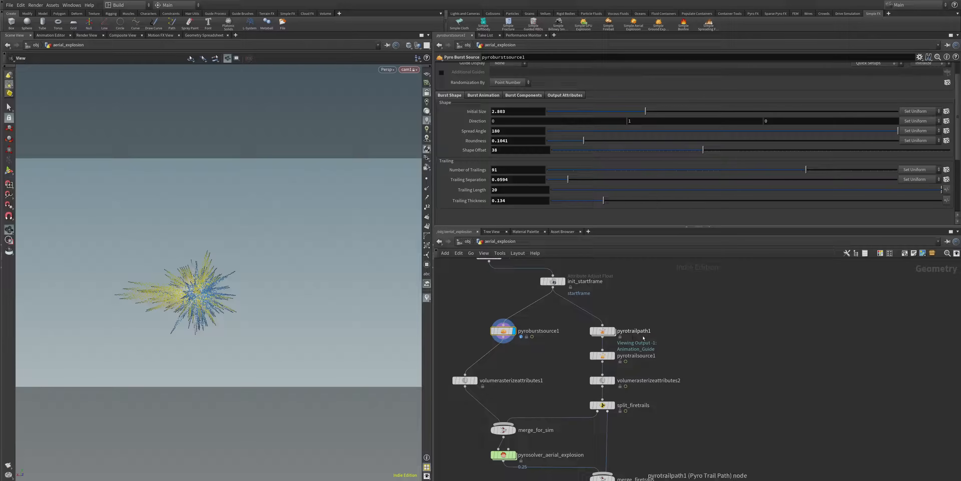
Step: Display and select pyrotrailpath1, and set its number of trails to 34 and spread start angle to 23.1
mouse_move(615, 332)
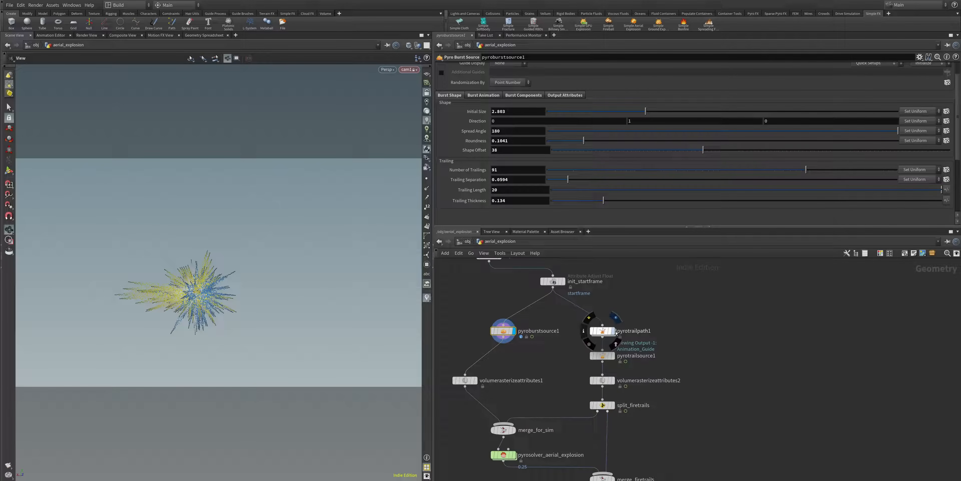
left_click(615, 331)
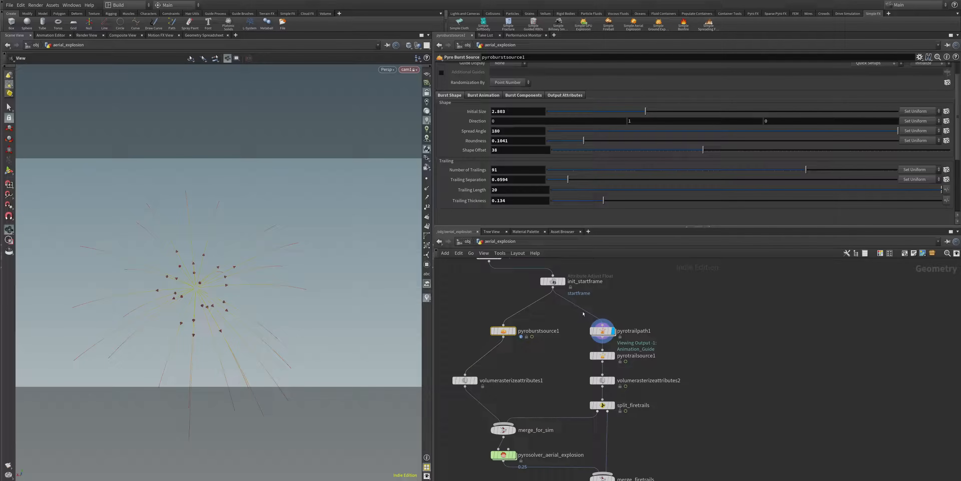
left_click(602, 332)
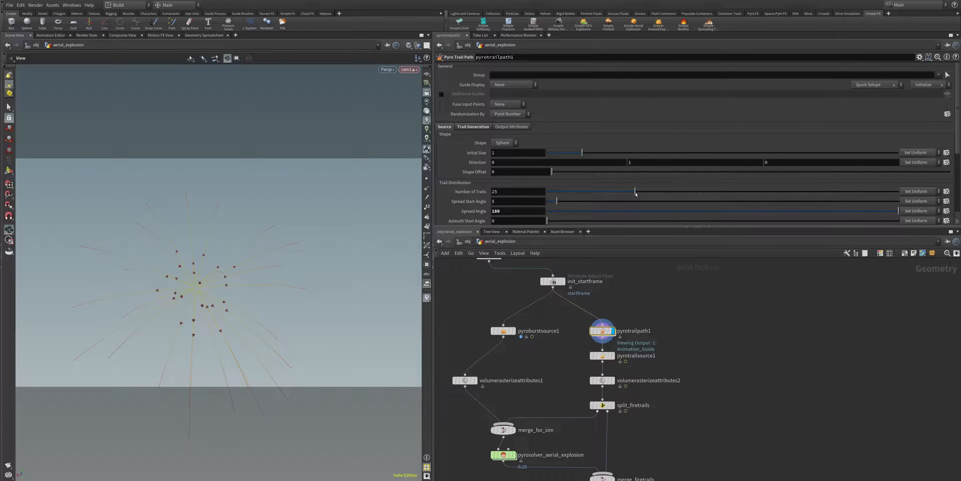
left_click_drag(636, 194, 666, 197)
left_click_drag(556, 205, 592, 204)
Step: Set the trail distribution's azimuth start angle to 120 and adjust its azimuth angle to less than a full circle
scroll(549, 210, "down", 3)
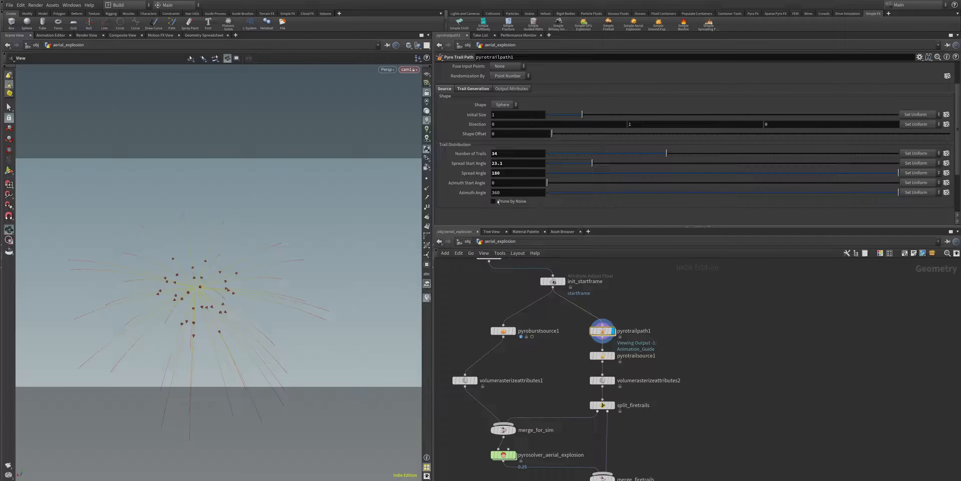
left_click_drag(550, 187, 676, 194)
left_click_drag(898, 192, 701, 200)
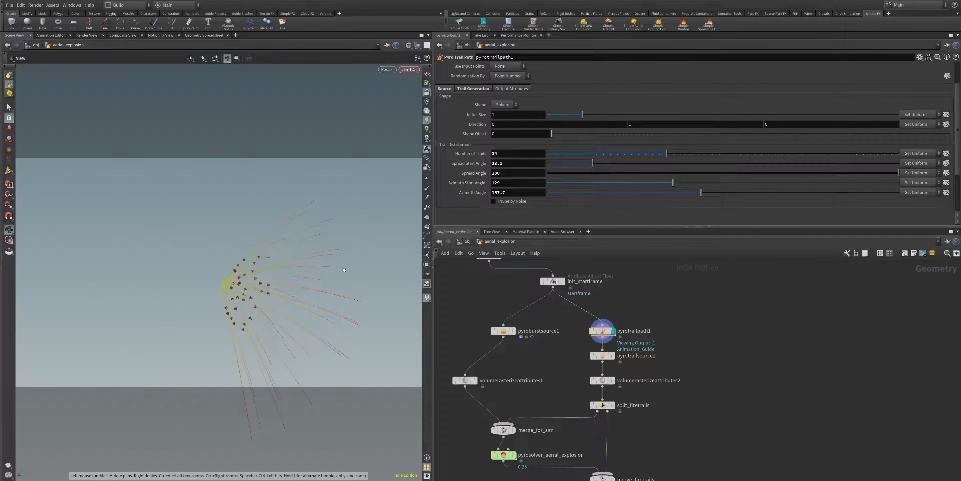
left_click_drag(702, 196, 781, 205)
Step: Make the trail path's velocity scale varying with a variation of 0.5, and set the drag to about 1.483
scroll(534, 114, "down", 5)
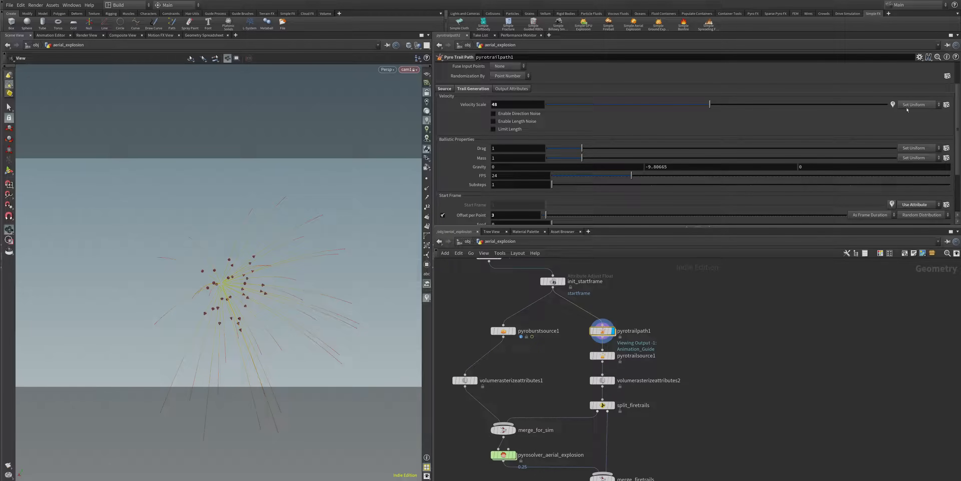
left_click(918, 107)
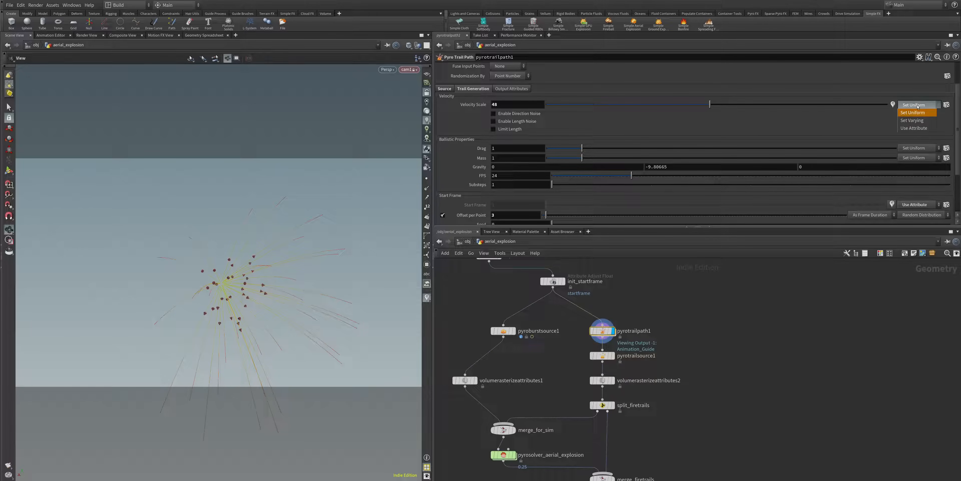
left_click(915, 121)
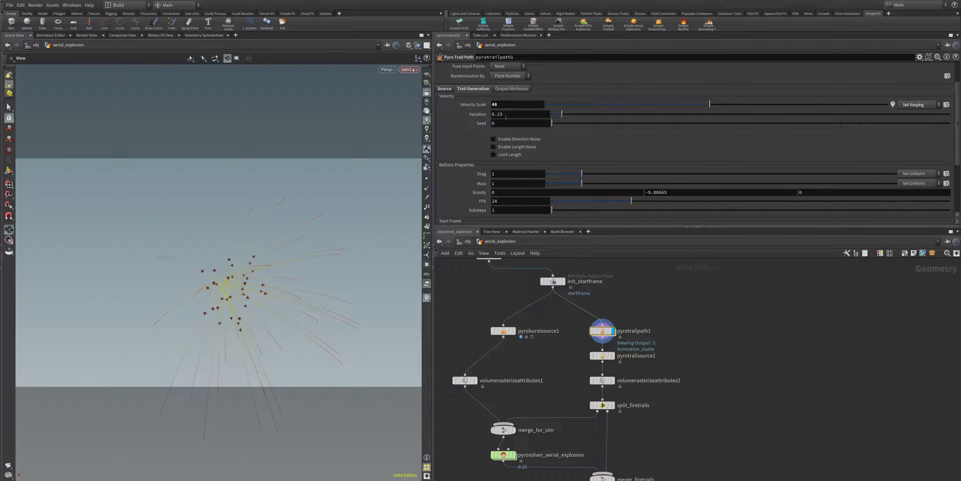
key("Return")
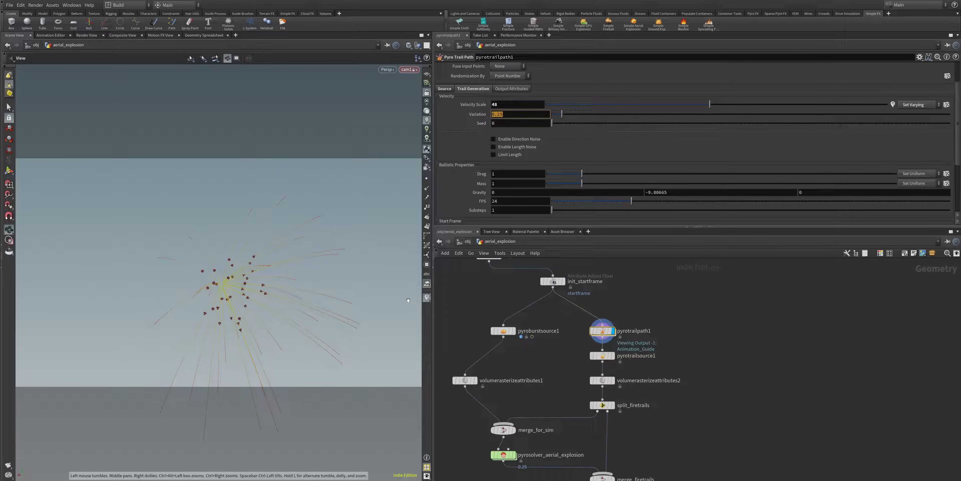
type(".")
key("Return")
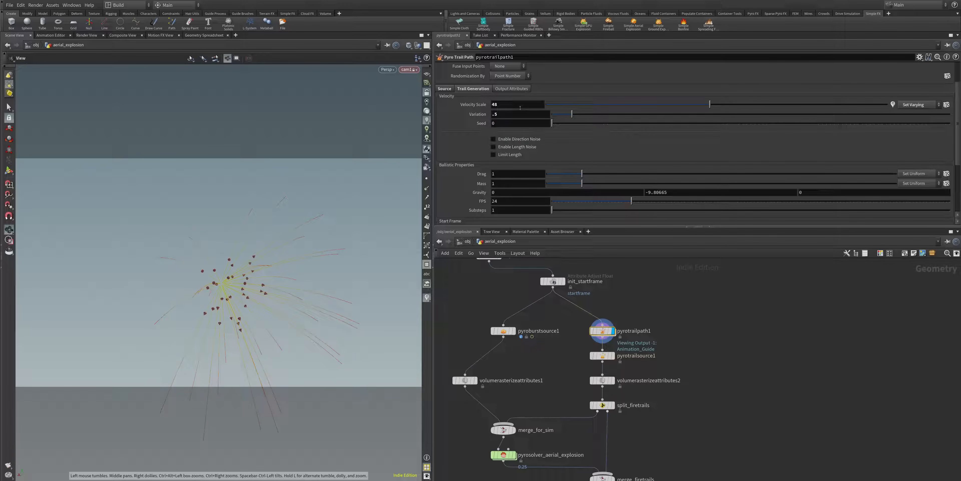
left_click(926, 104)
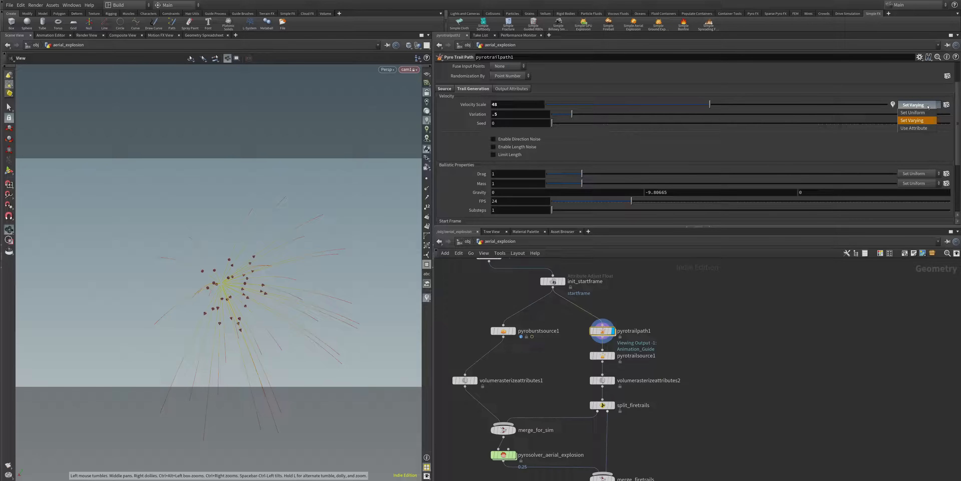
left_click(921, 121)
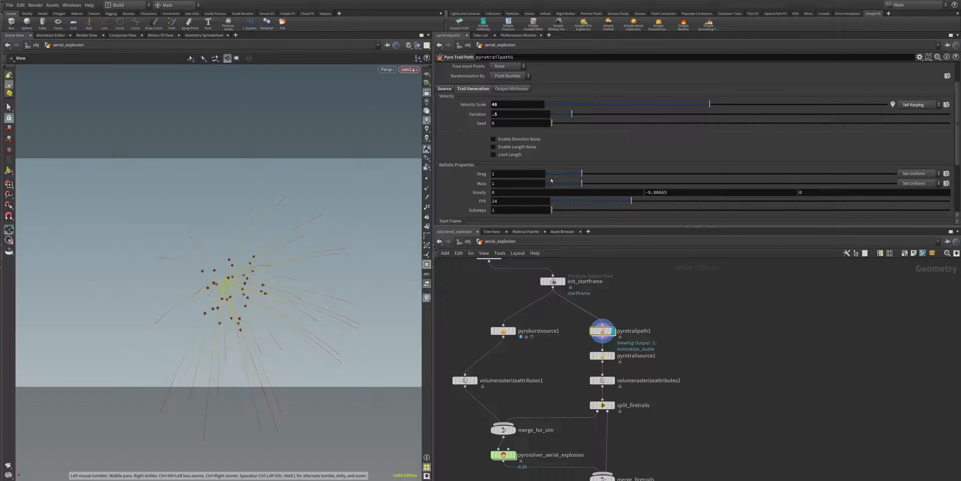
left_click_drag(582, 174, 602, 180)
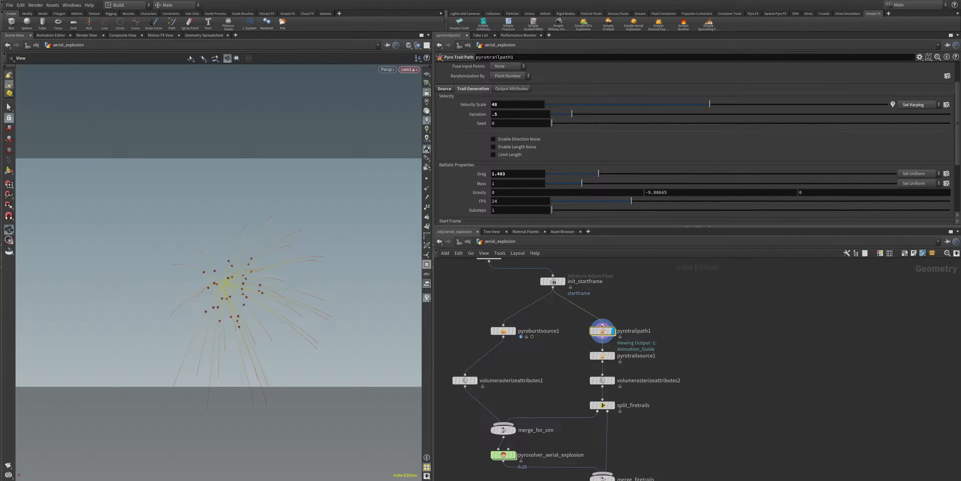
Step: Display and select pyrotrailsource1, and review its trail animation and trail shape settings
left_click(613, 355)
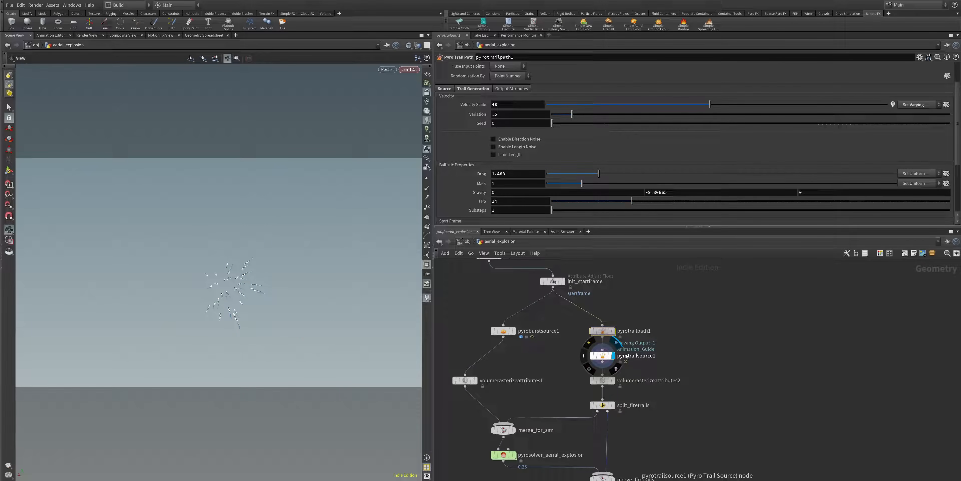
left_click(602, 357)
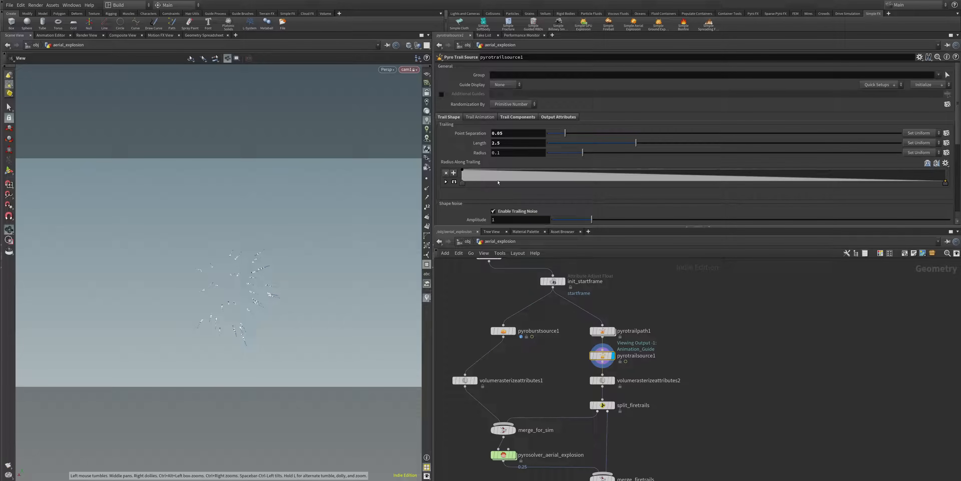
left_click(480, 117)
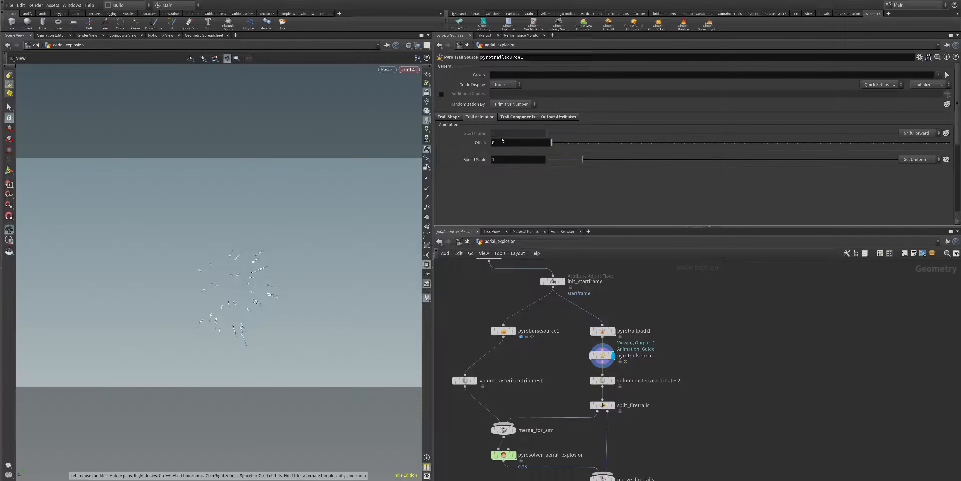
left_click(450, 117)
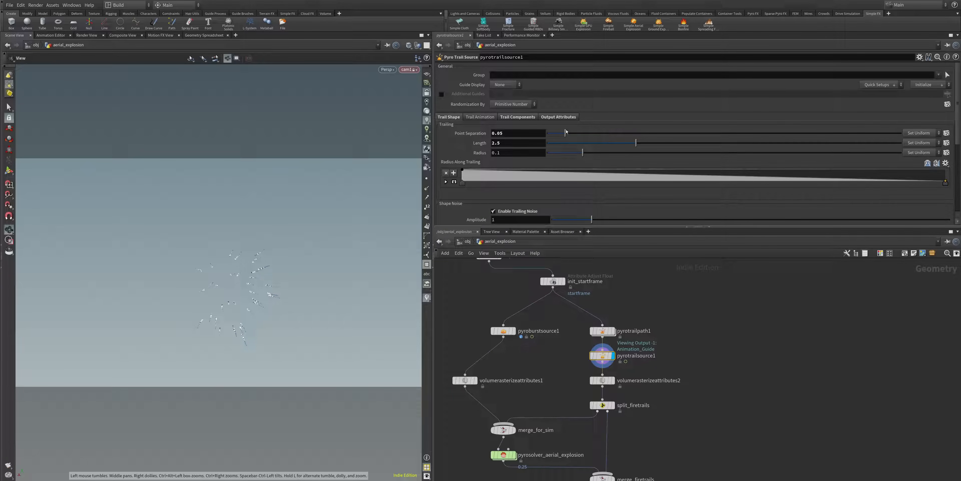
Step: Set the trail source's trailing length to about 4.364 and its trailing noise amplitude to about 2.164
left_click_drag(637, 150, 702, 148)
scroll(508, 164, "down", 3)
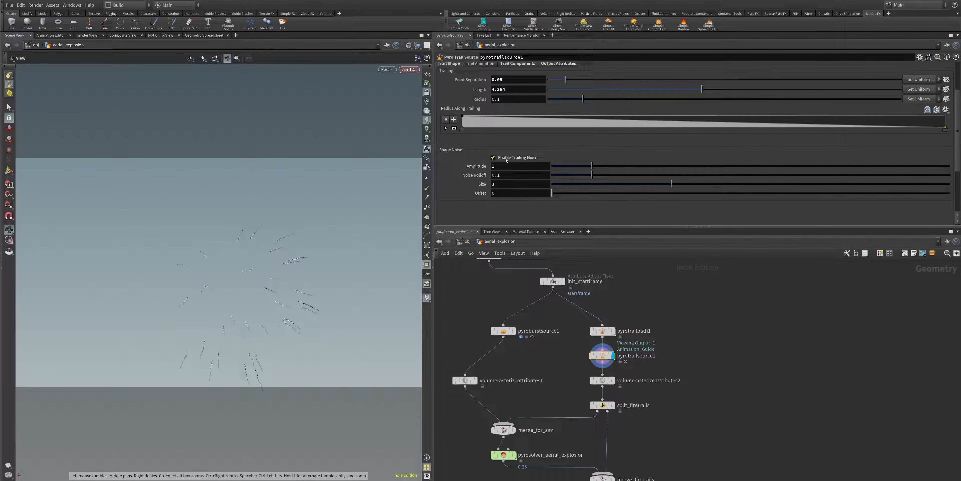
left_click_drag(591, 170, 638, 170)
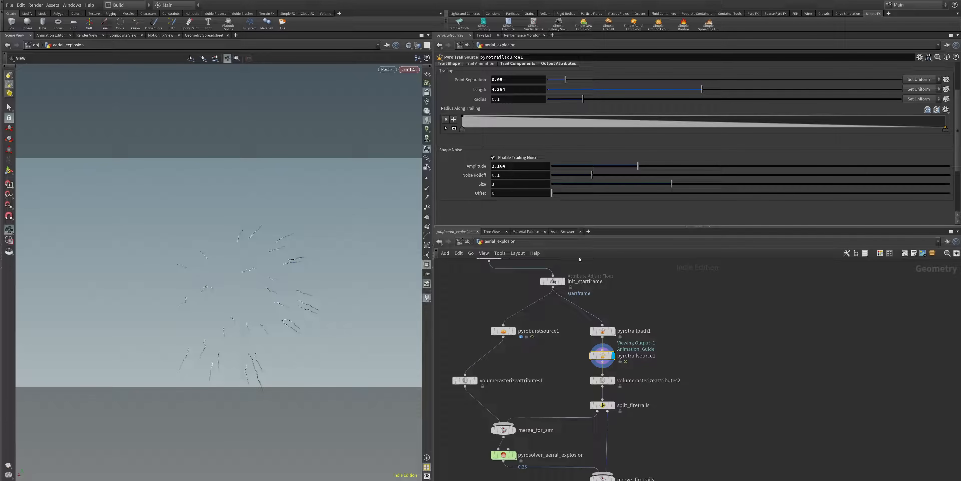
Step: Select and display volumerasterizeattributes2, and examine the rasterized trail volumes from another angle
mouse_move(602, 381)
left_mouse_down()
mouse_move(608, 391)
mouse_move(603, 382)
left_mouse_up()
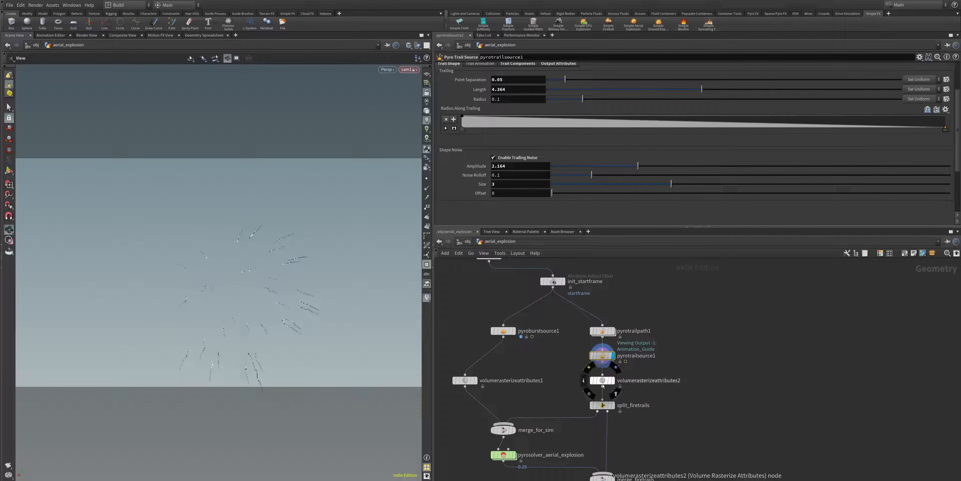
left_click(614, 381)
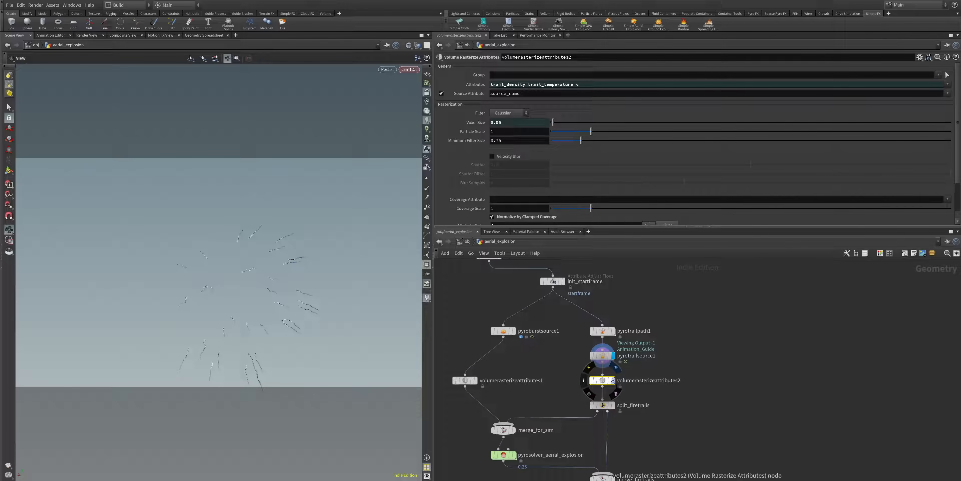
left_click(612, 381)
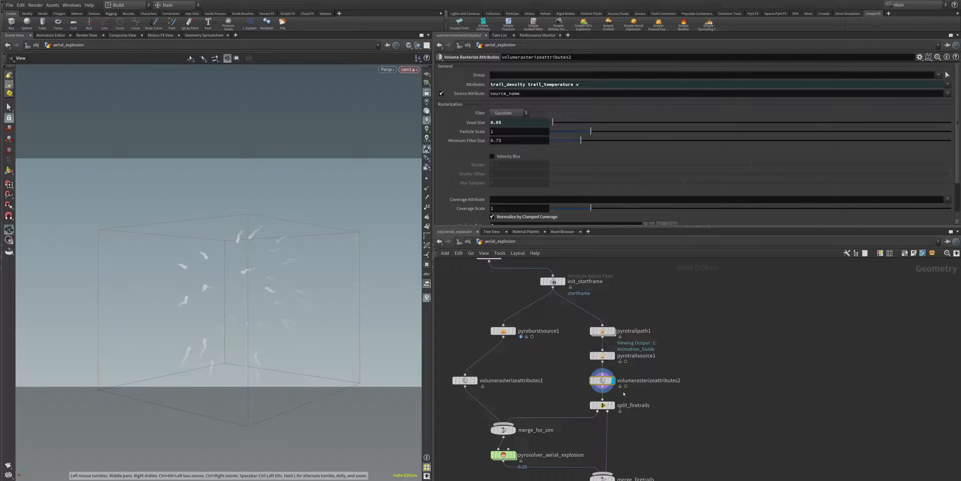
mouse_move(607, 382)
left_click_drag(249, 301, 164, 334)
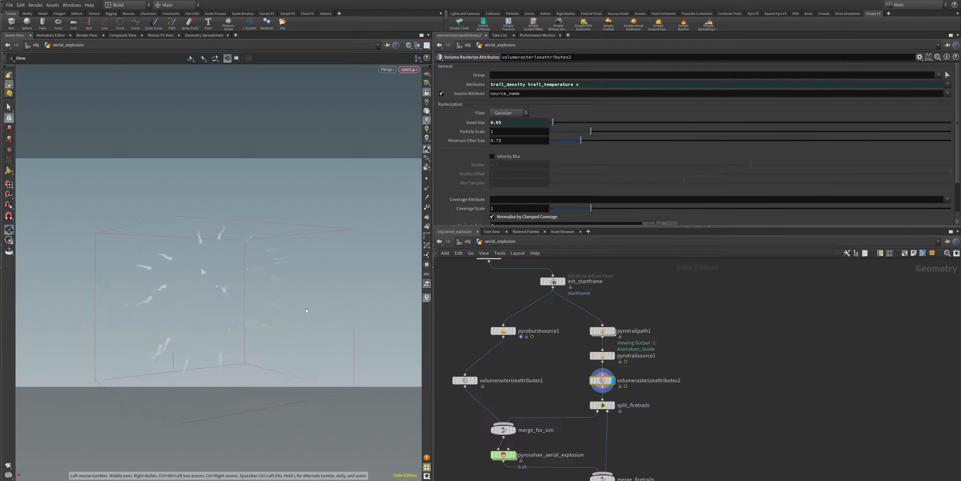
Step: Select split_firetrails and examine how its outputs feed merge_for_sim, the pyro solver and merge_firetrails
left_click(607, 408)
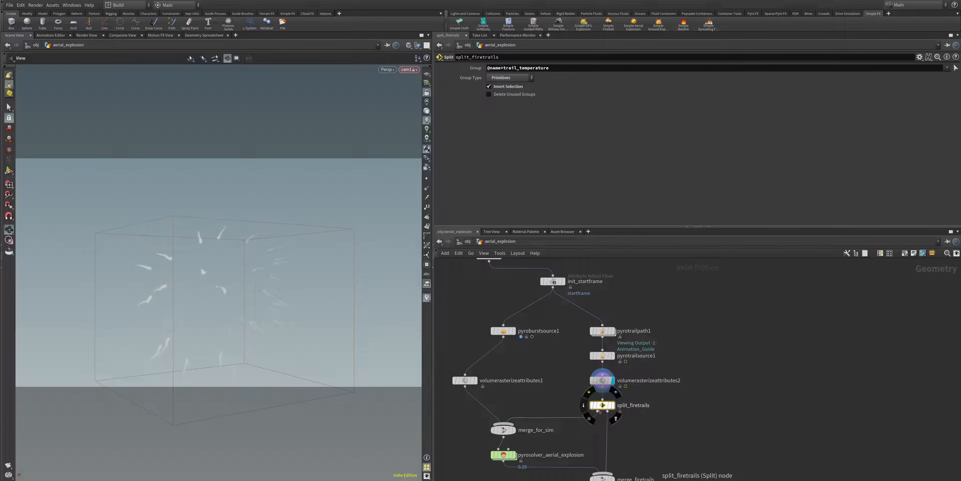
mouse_move(504, 435)
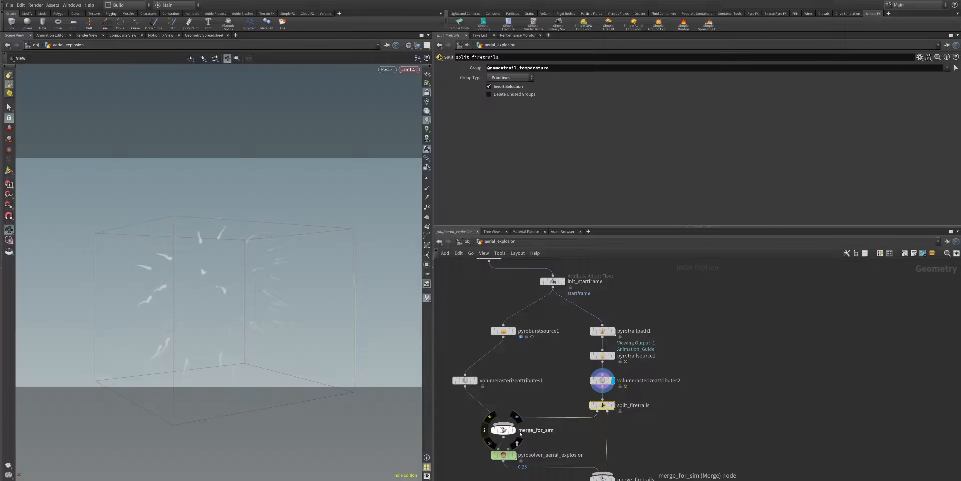
mouse_move(507, 452)
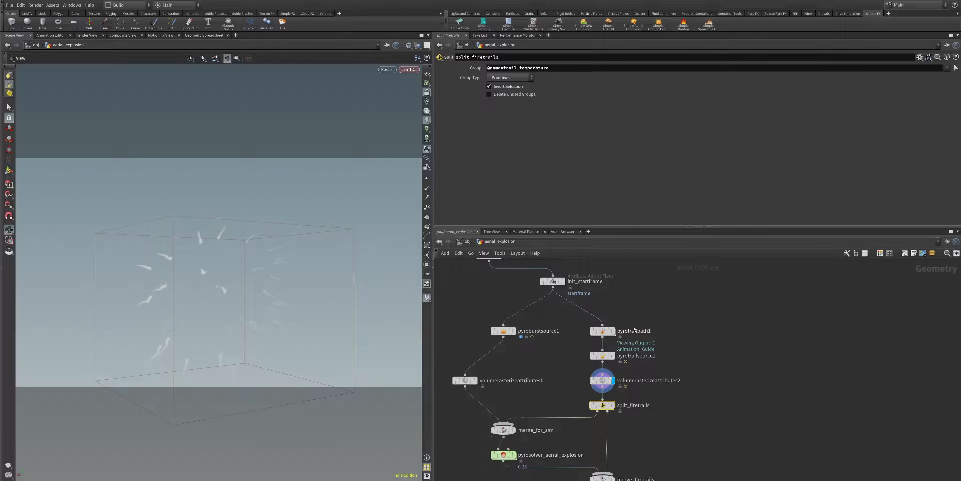
scroll(662, 358, "down", 1)
middle_click_drag(767, 379, 768, 322)
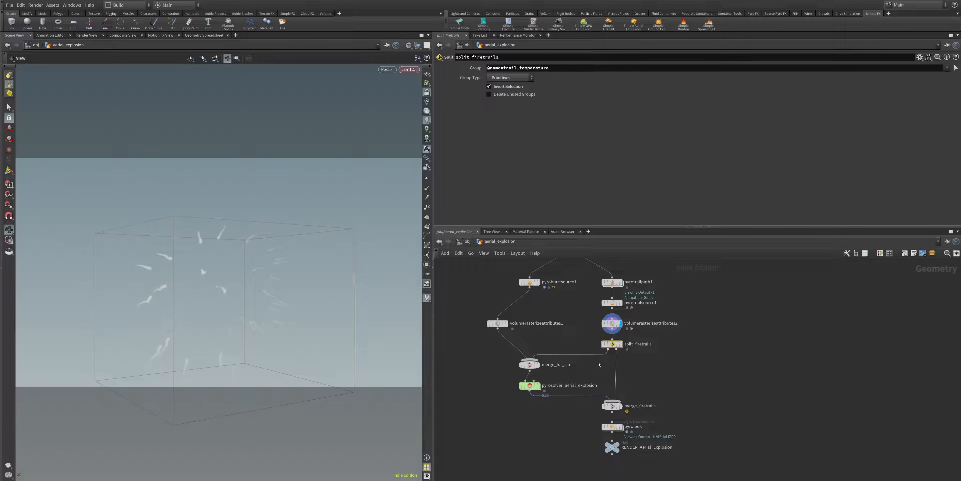
scroll(597, 364, "up", 1)
mouse_move(608, 361)
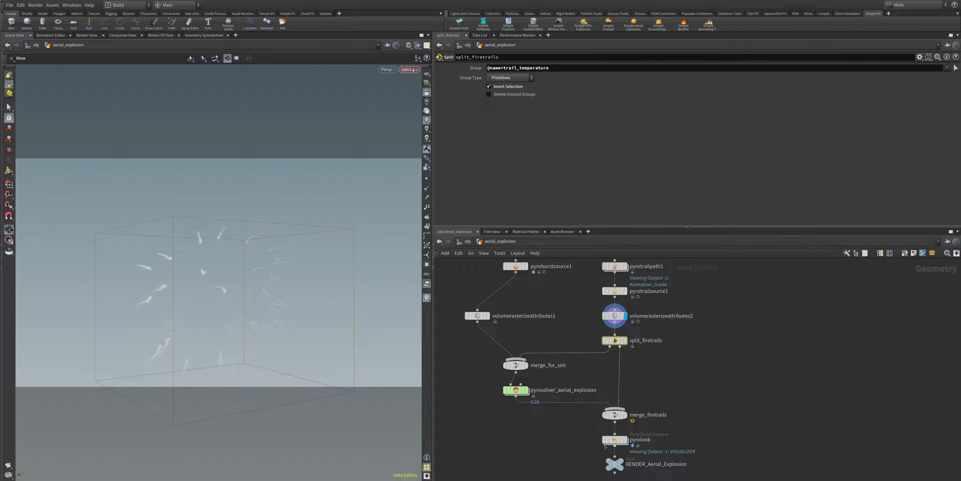
mouse_move(533, 398)
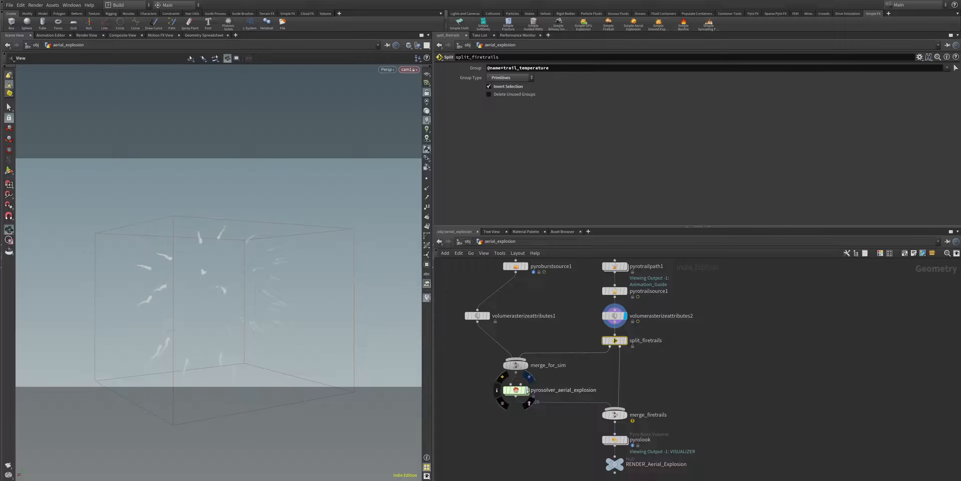
Step: Display pyrosolver_aerial_explosion and examine the simulated explosion from several angles
left_click(526, 389)
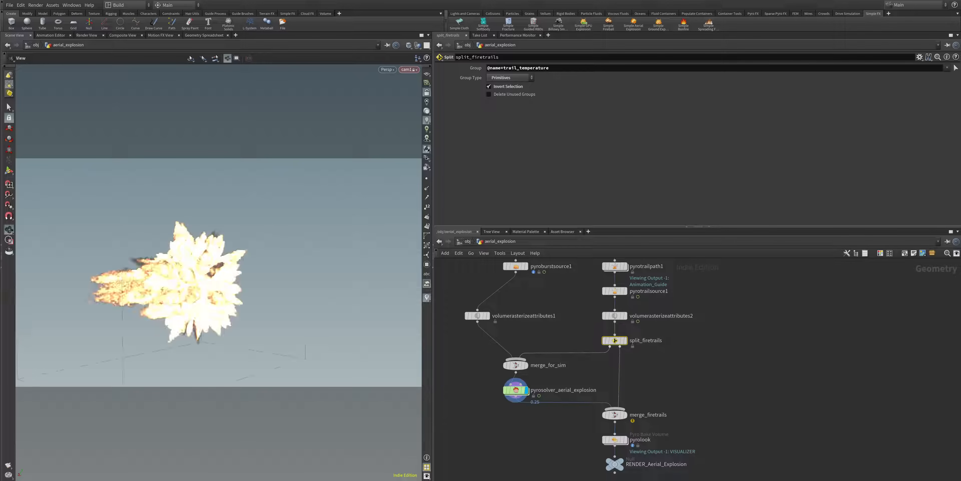
left_click_drag(183, 264, 114, 284)
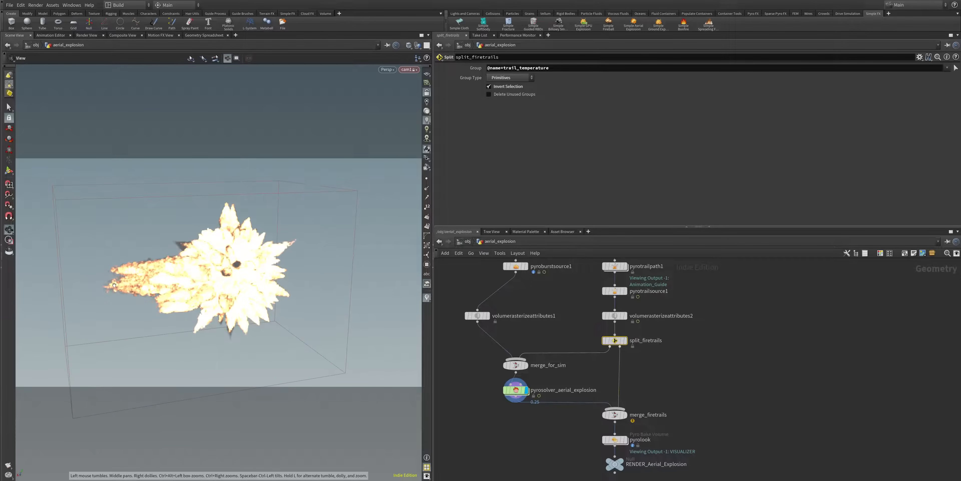
left_click_drag(270, 288, 370, 326)
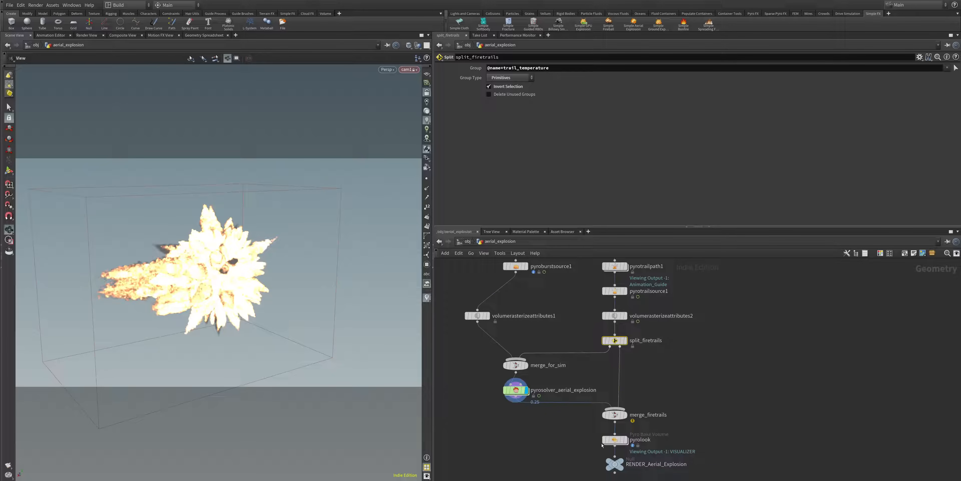
Step: Select and display pyrolook, and set its smoke density scale to 25
left_click(617, 440)
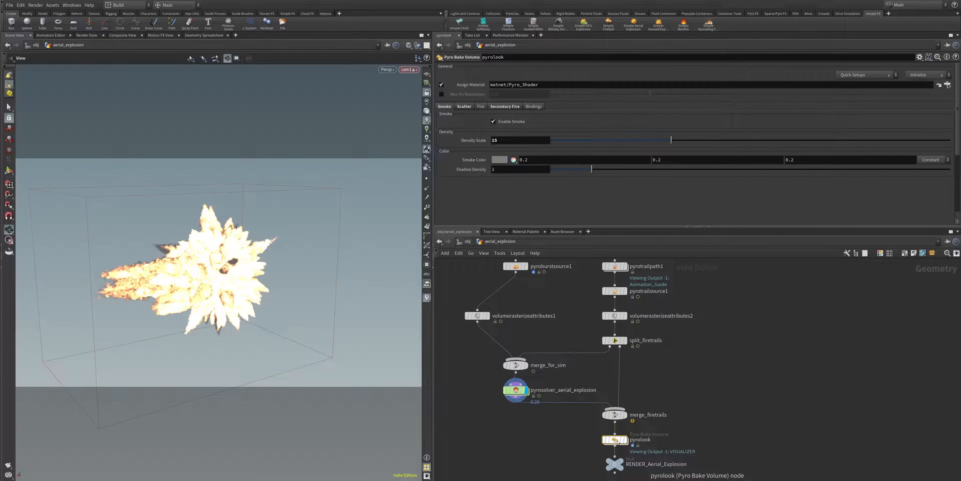
mouse_move(627, 453)
left_click(625, 440)
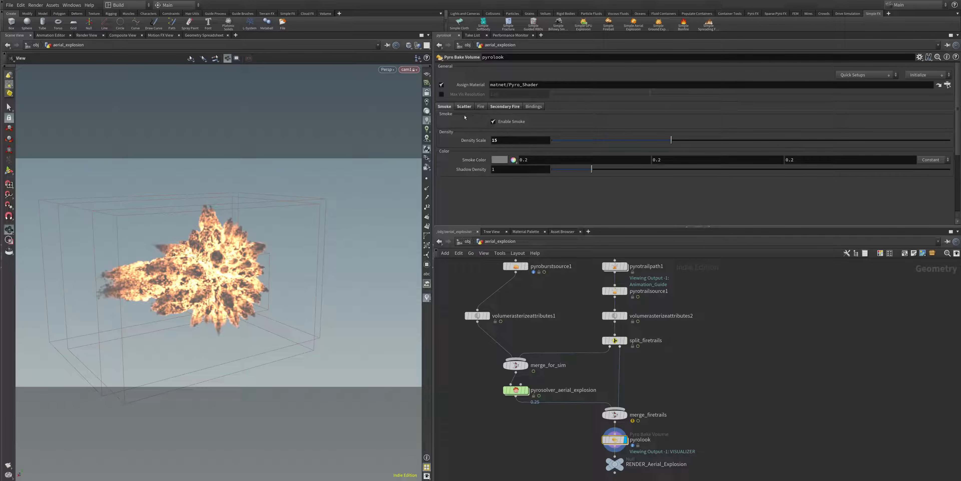
left_click(503, 139)
type("2")
key("Return")
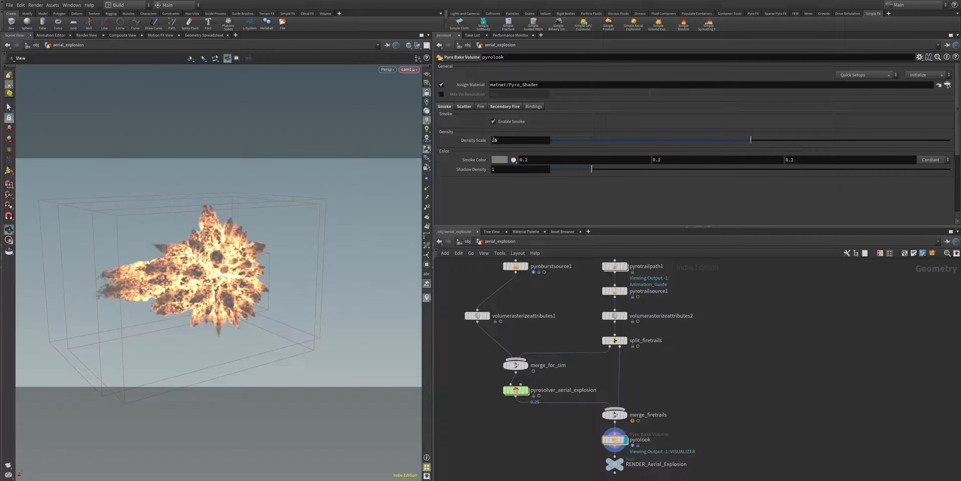
Step: Show pyrolook's scatter settings, widen the scene view and examine the shaded explosion from another angle
left_click(469, 108)
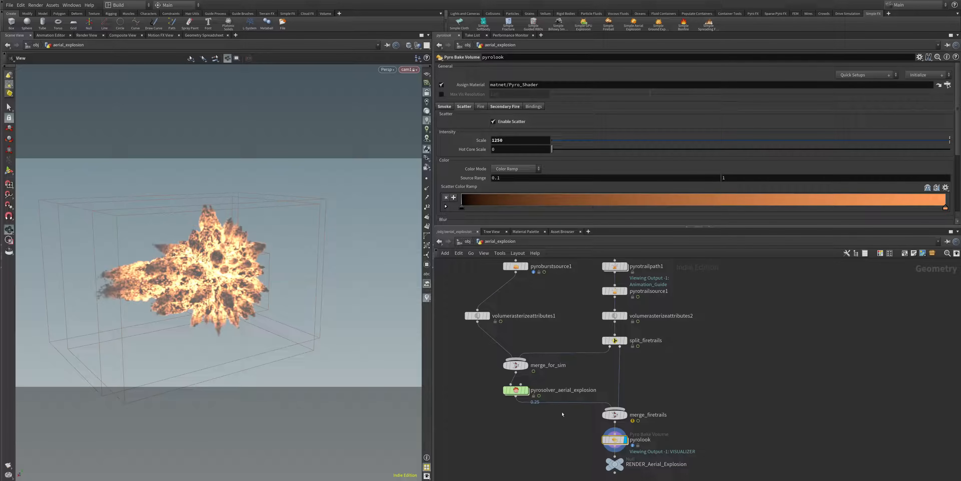
left_click_drag(437, 402, 493, 403)
left_click_drag(288, 302, 378, 297)
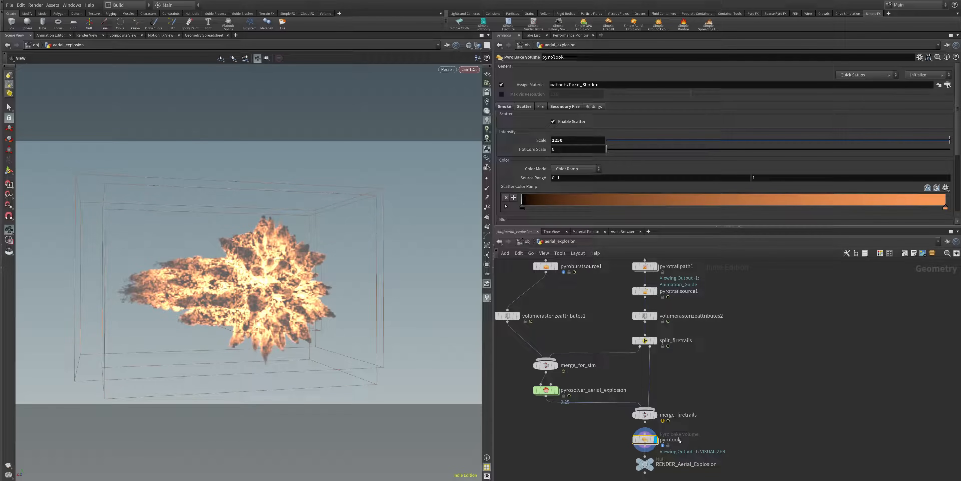
Step: Make room between merge_firetrails and pyrolook, and insert a File Cache node into that connection
middle_click_drag(731, 391, 716, 285)
left_click_drag(633, 362, 636, 415)
left_click_drag(629, 333, 629, 366)
key("Tab")
type("f")
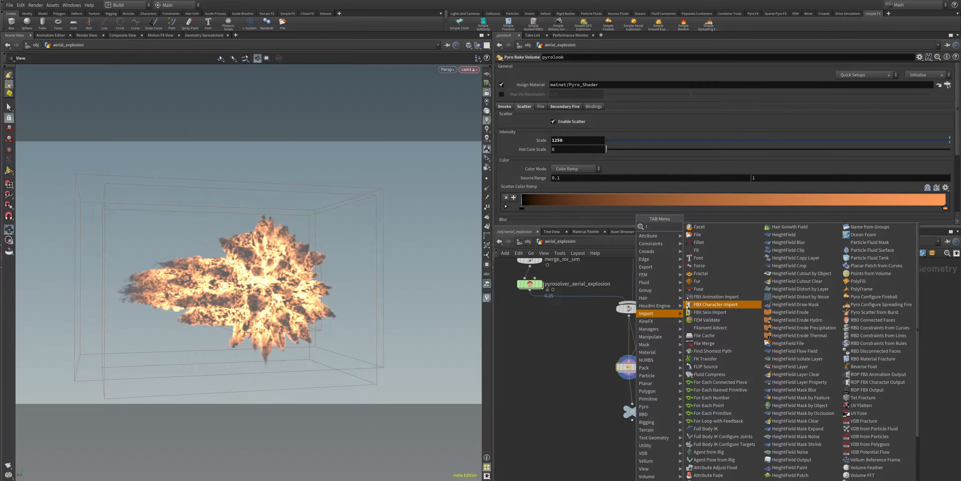
type("il")
left_click(704, 249)
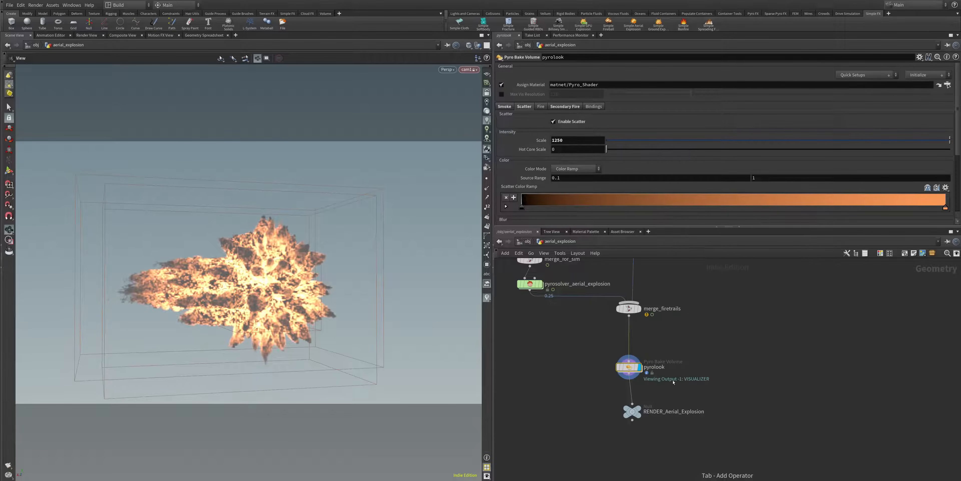
left_click(645, 359)
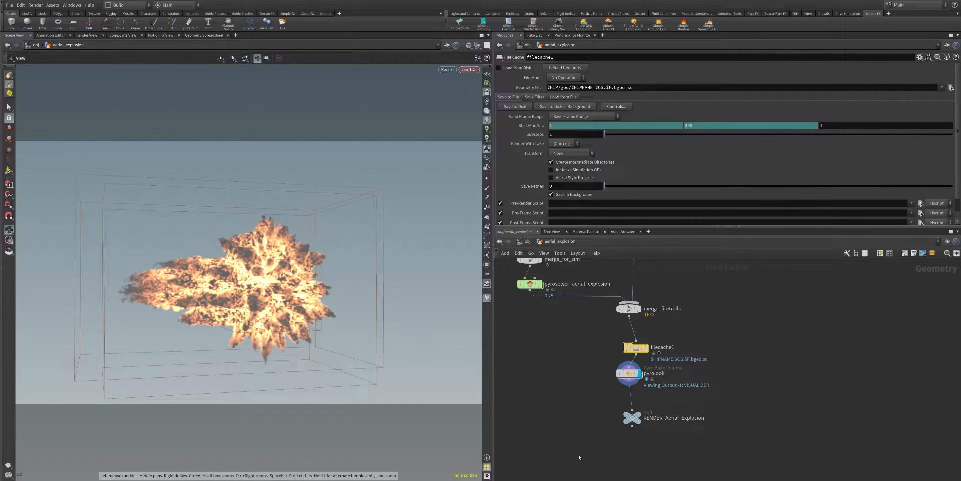
Step: Rearrange filecache1, pyrolook and RENDER_Aerial_Explosion into a spaced vertical chain below merge_firetrails
left_click_drag(637, 348, 601, 350)
mouse_move(619, 343)
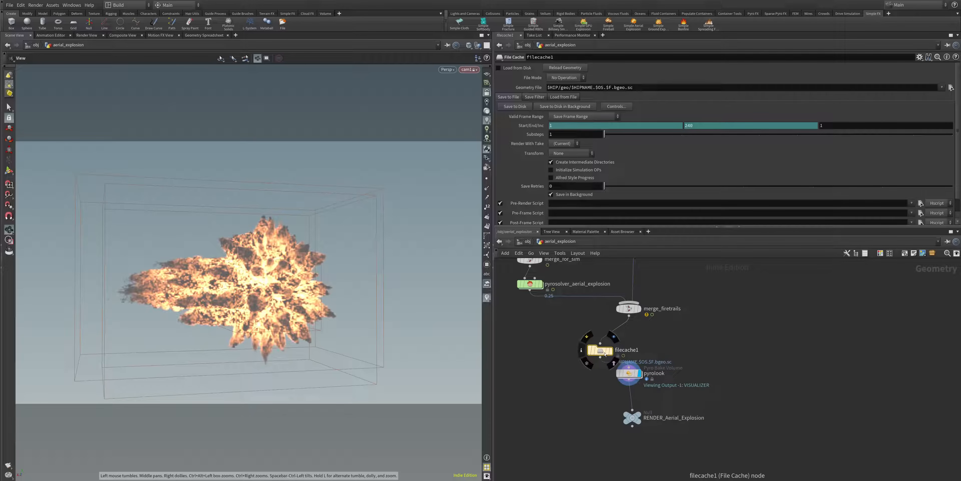
left_click_drag(614, 87, 636, 89)
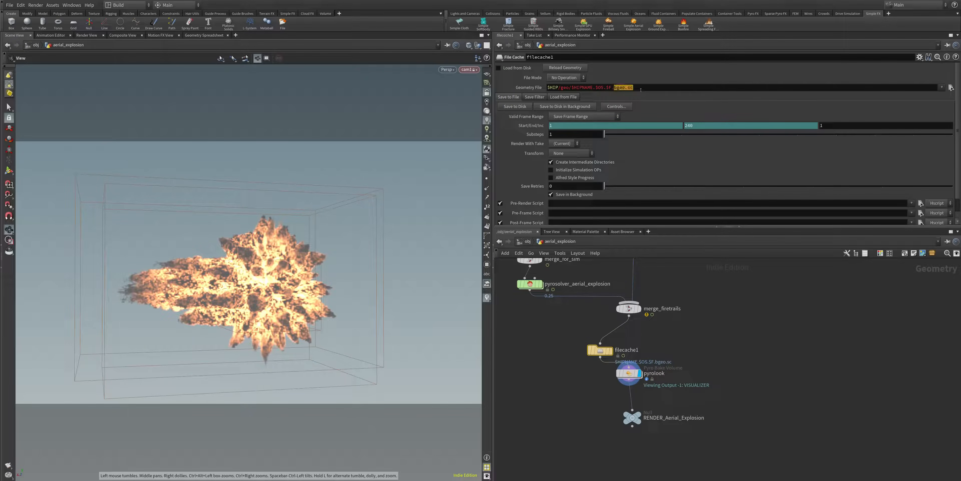
left_click_drag(632, 417, 583, 446)
left_click_drag(629, 374, 580, 409)
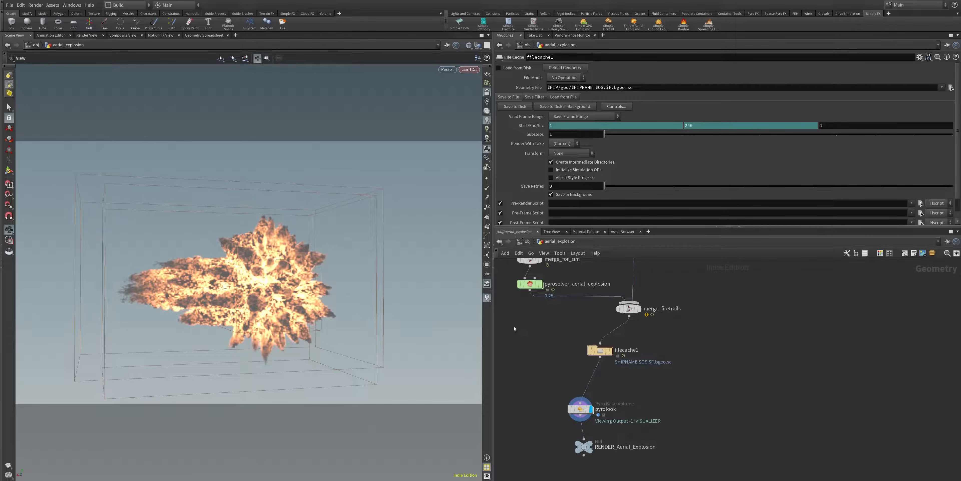
mouse_move(601, 352)
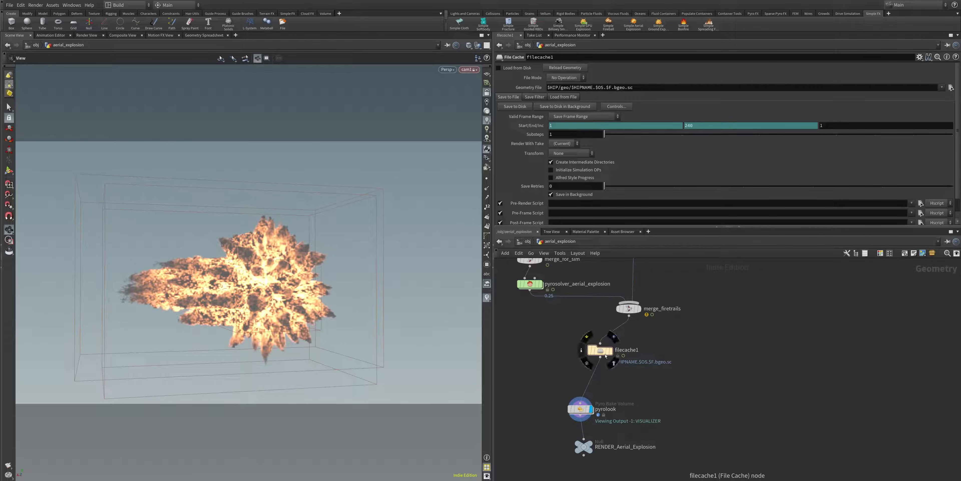
left_click_drag(601, 352, 581, 363)
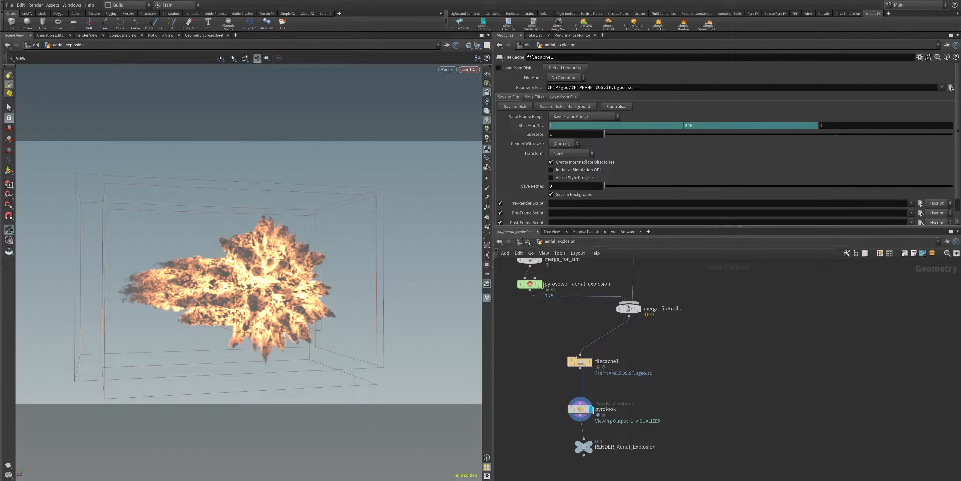
Step: Set the simulation time scale of pyrosolver_aerial_explosion to 0.5
middle_click_drag(541, 326, 577, 427)
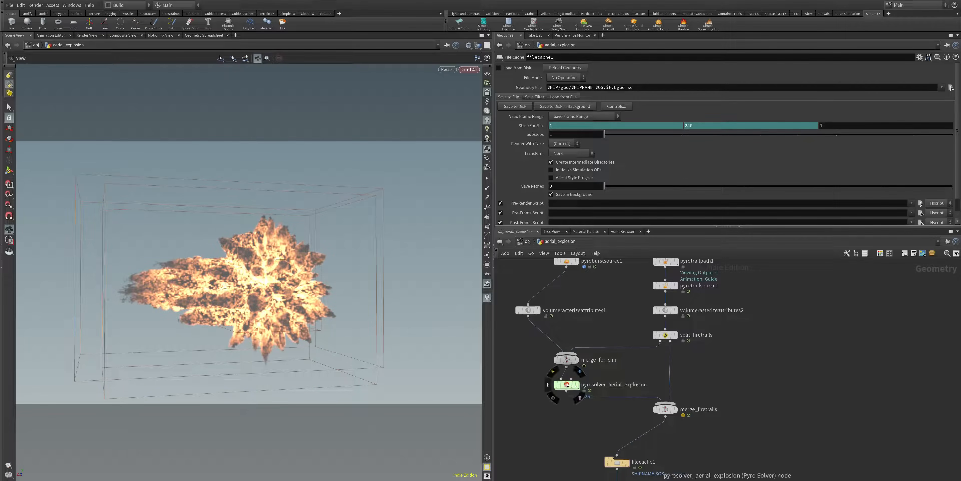
left_click(567, 384)
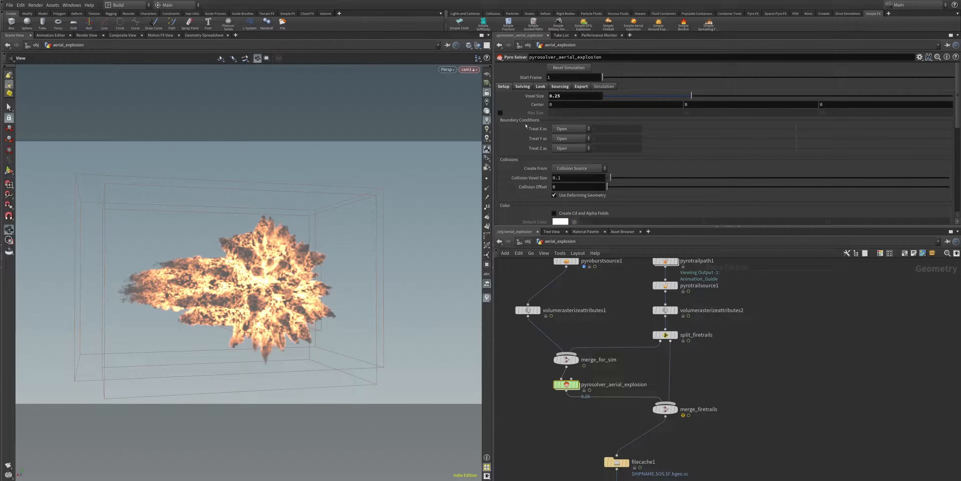
left_click(522, 87)
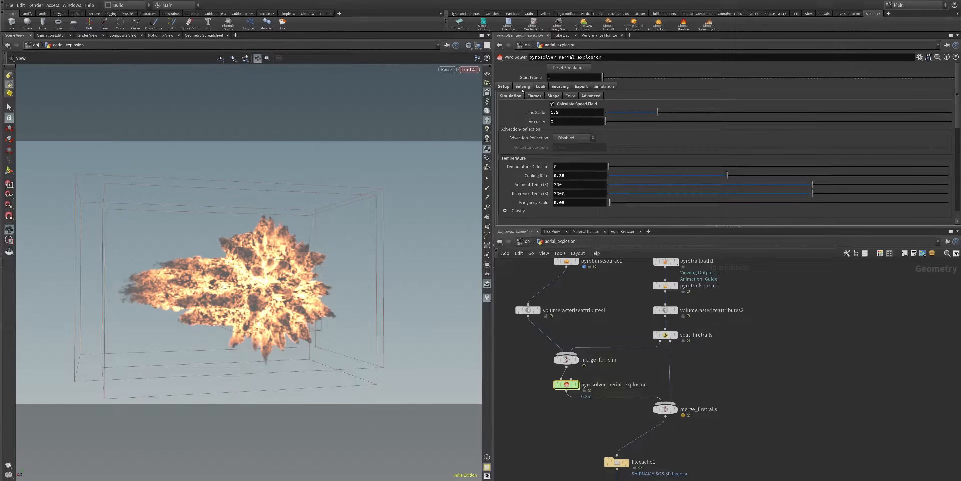
double_click(558, 113)
type("0")
key("Return")
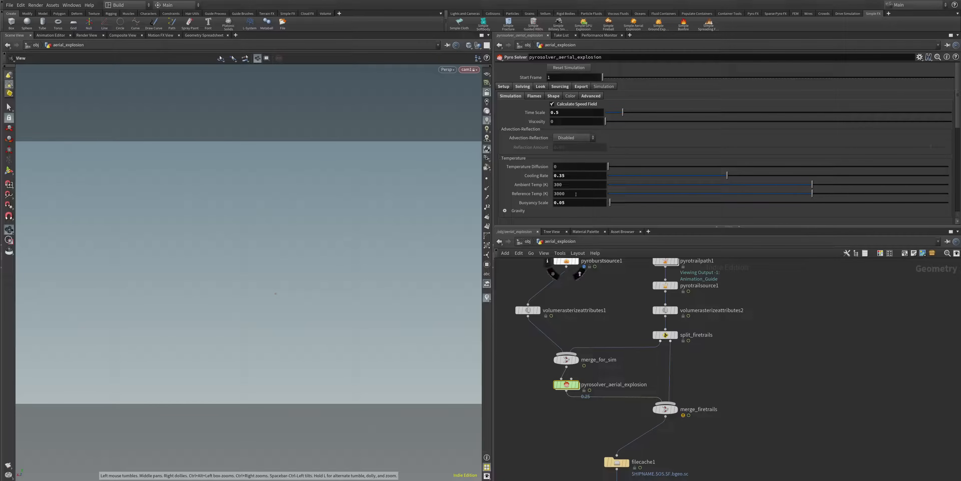
Step: Examine the solver's flame settings for smoke, temperature and expansion, along with its shape and simulation settings
left_click(534, 96)
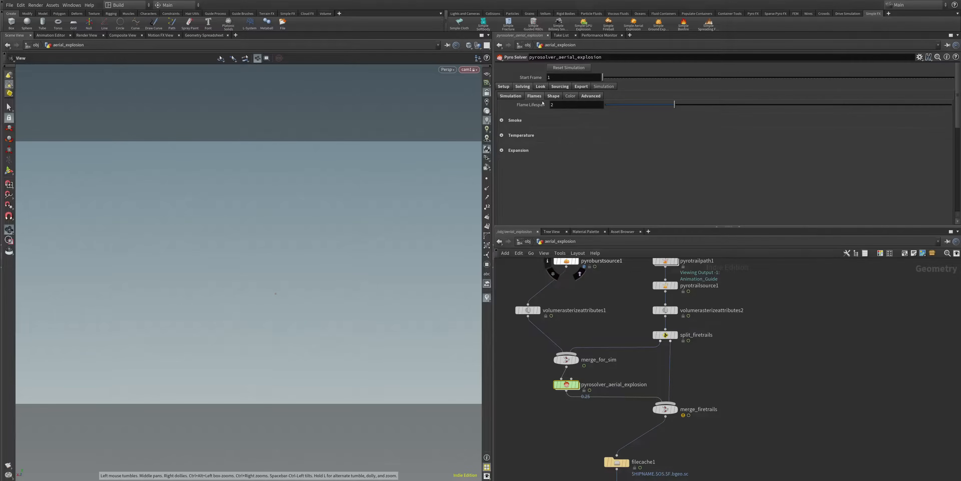
left_click(502, 120)
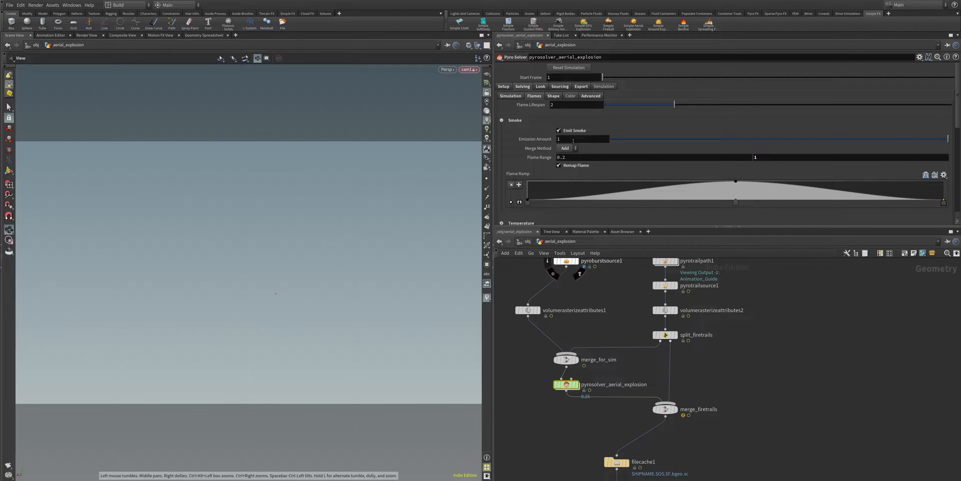
scroll(521, 190, "down", 2)
left_click(502, 194)
scroll(544, 195, "down", 3)
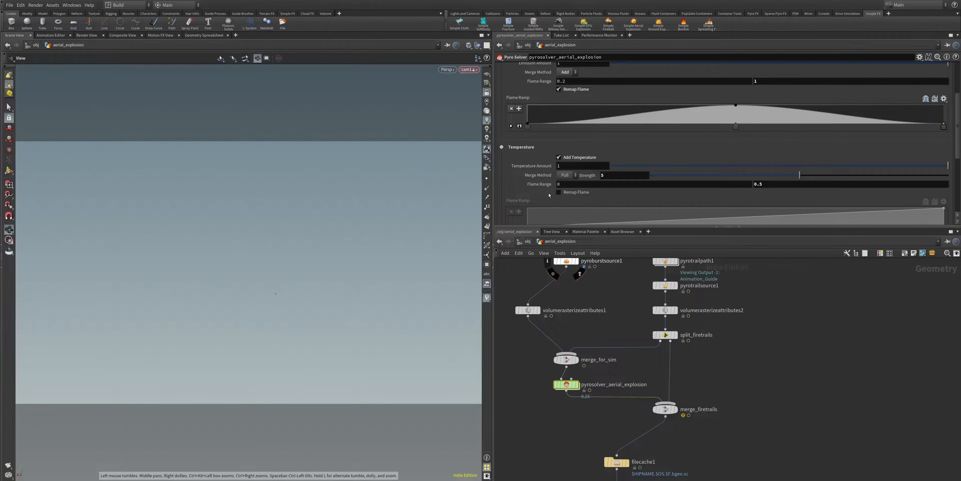
scroll(548, 195, "down", 3)
left_click(501, 202)
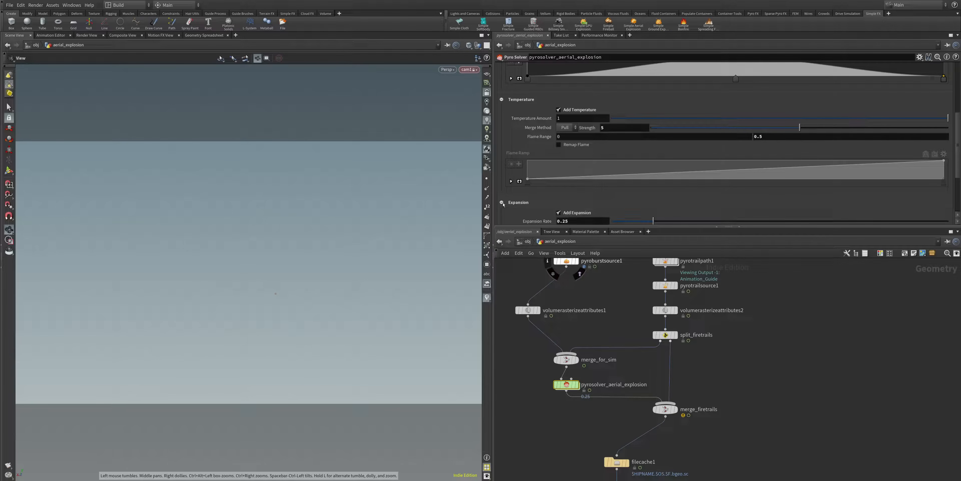
scroll(571, 210, "down", 2)
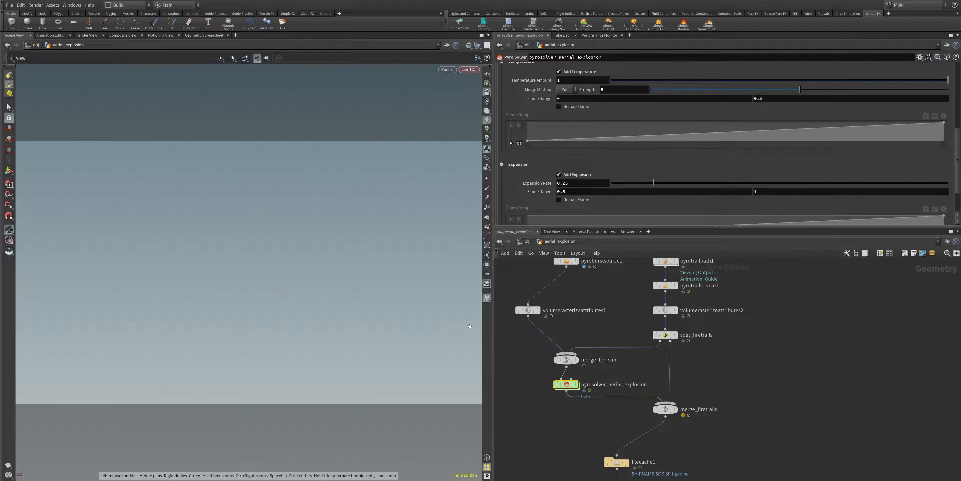
scroll(565, 131, "up", 10)
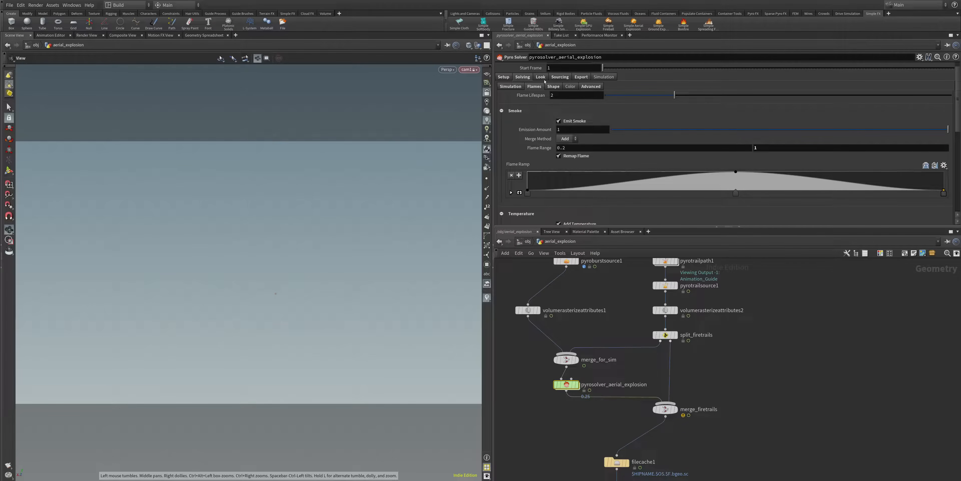
left_click(541, 76)
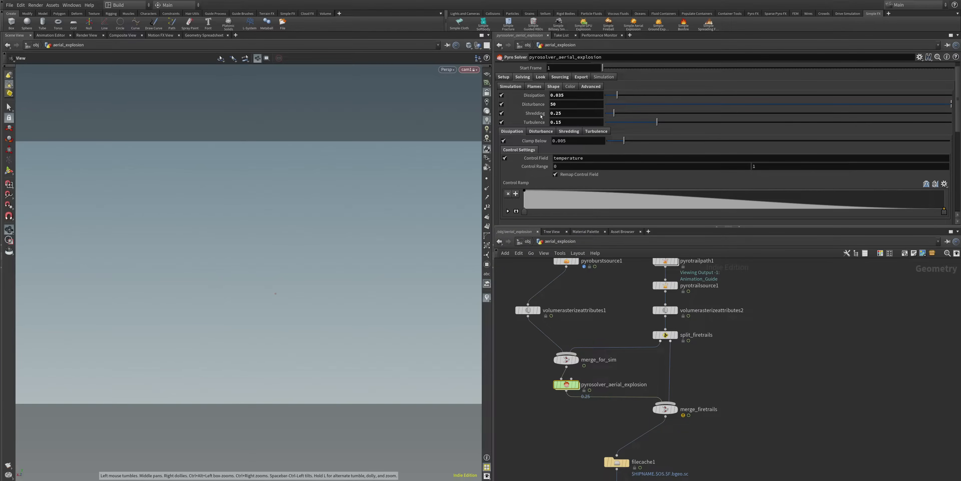
left_click(533, 87)
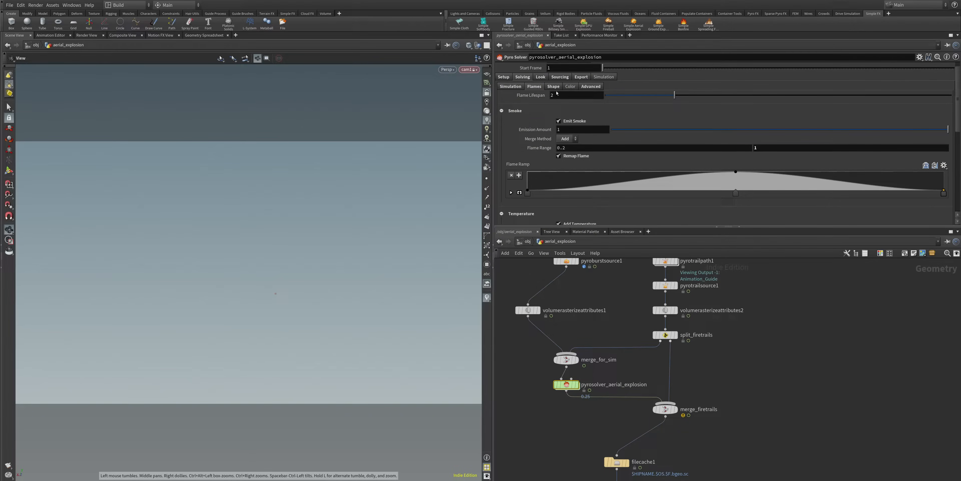
left_click(517, 87)
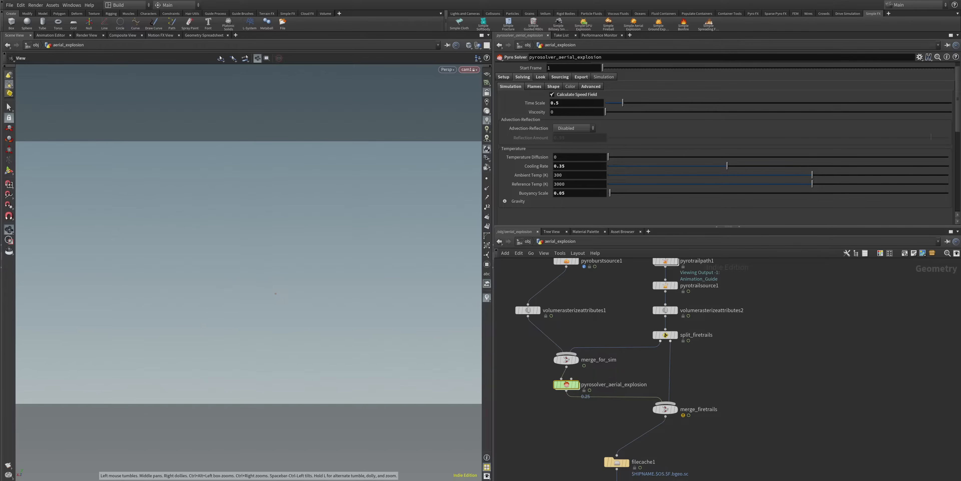
Step: Set the voxel size of pyrosolver_aerial_explosion to 0.1
left_click(504, 77)
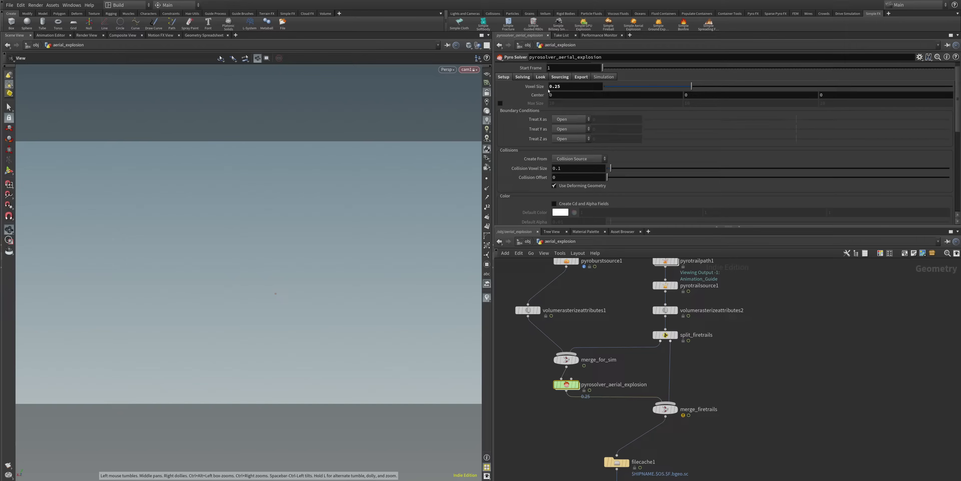
double_click(556, 86)
type("1")
key("Tab")
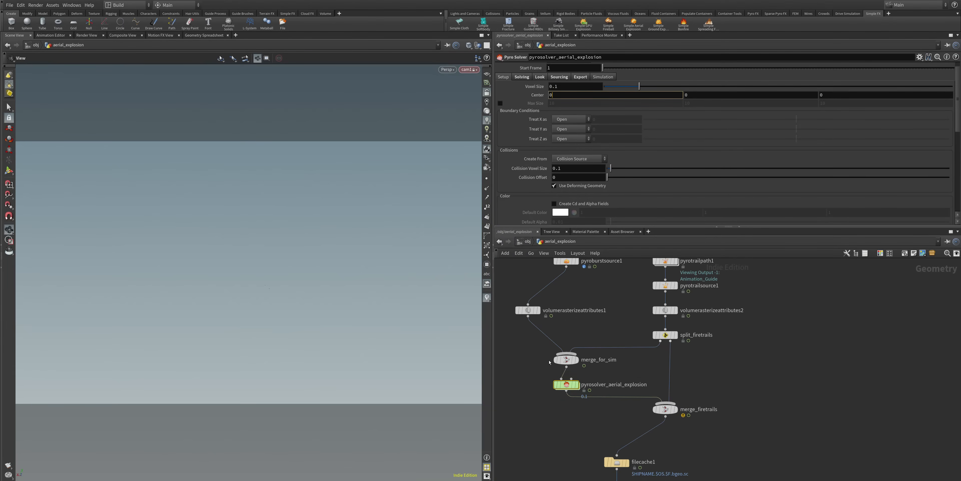